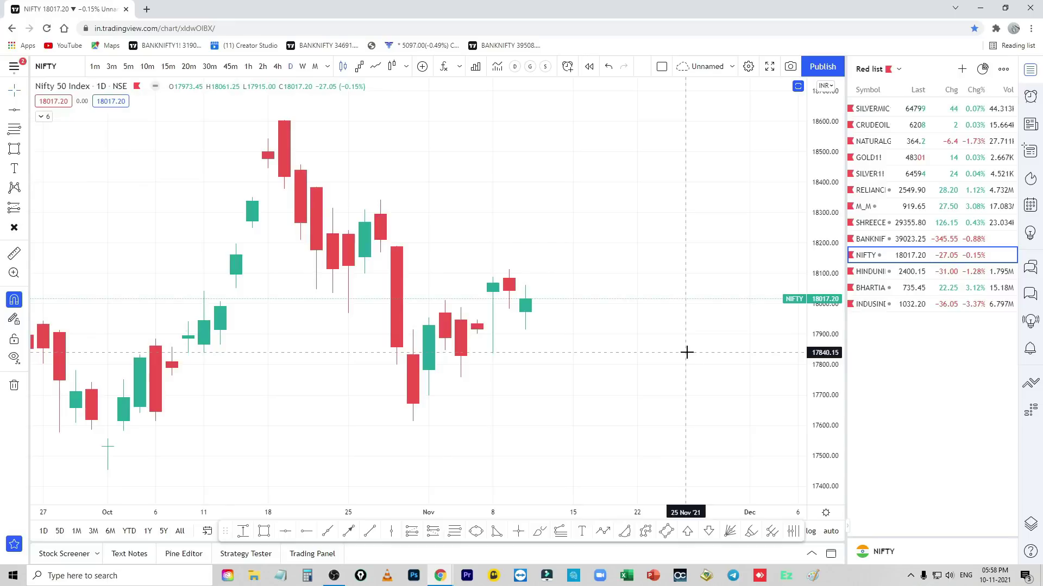
# Open the BANKNIFTY daily chart from the Red list watchlist.
pyautogui.scroll(4, 666, 369)
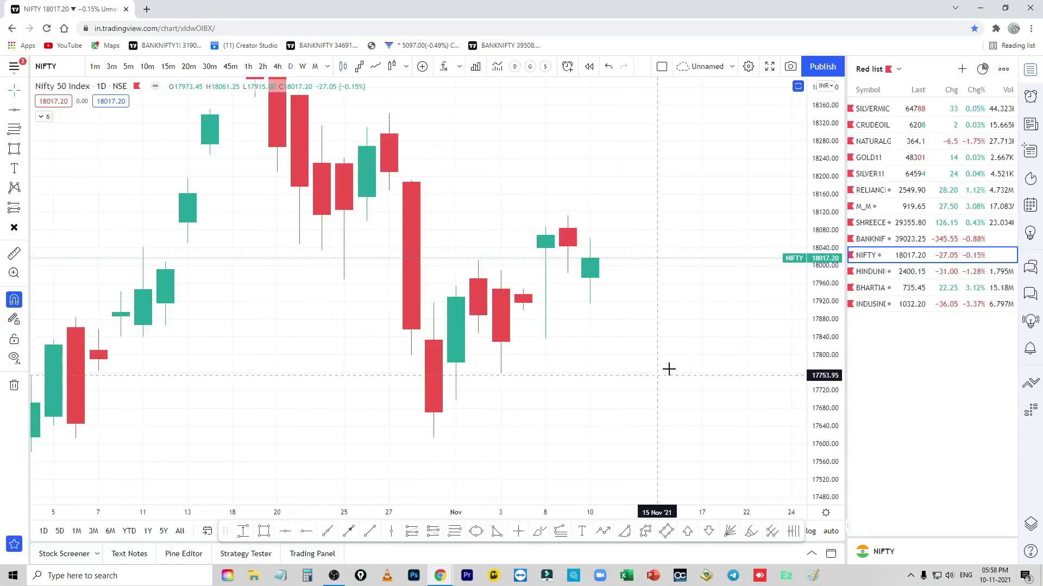
pyautogui.click(872, 246)
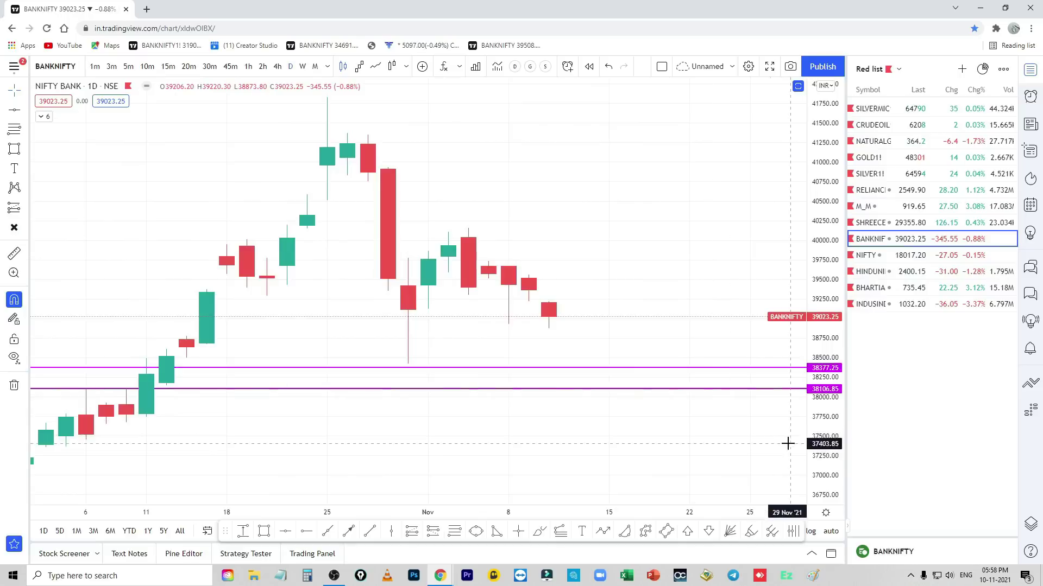
pyautogui.moveTo(829, 455); pyautogui.dragTo(843, 347)
pyautogui.moveTo(781, 369); pyautogui.dragTo(694, 337)
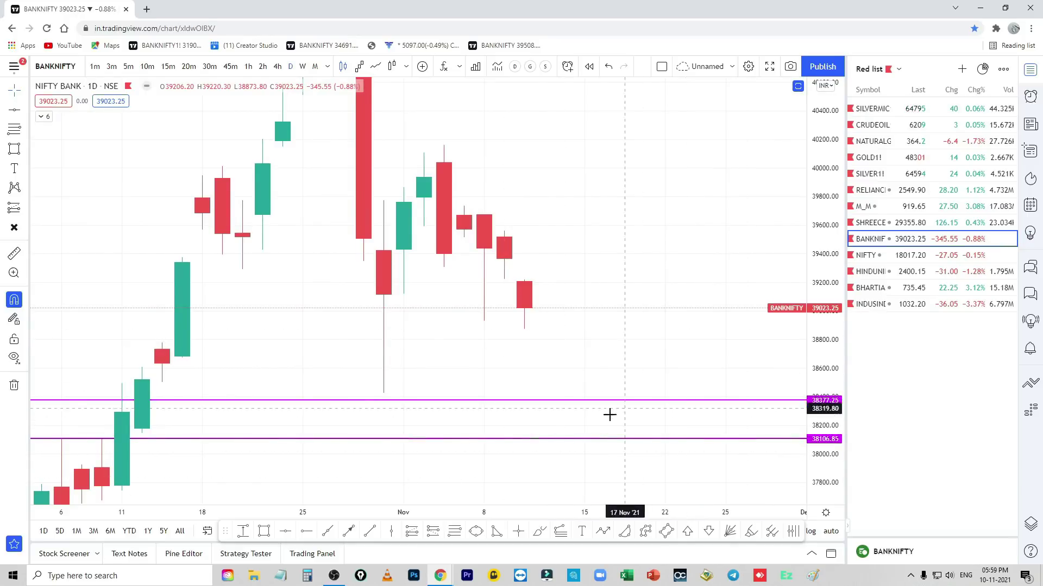
pyautogui.moveTo(824, 272); pyautogui.dragTo(830, 350)
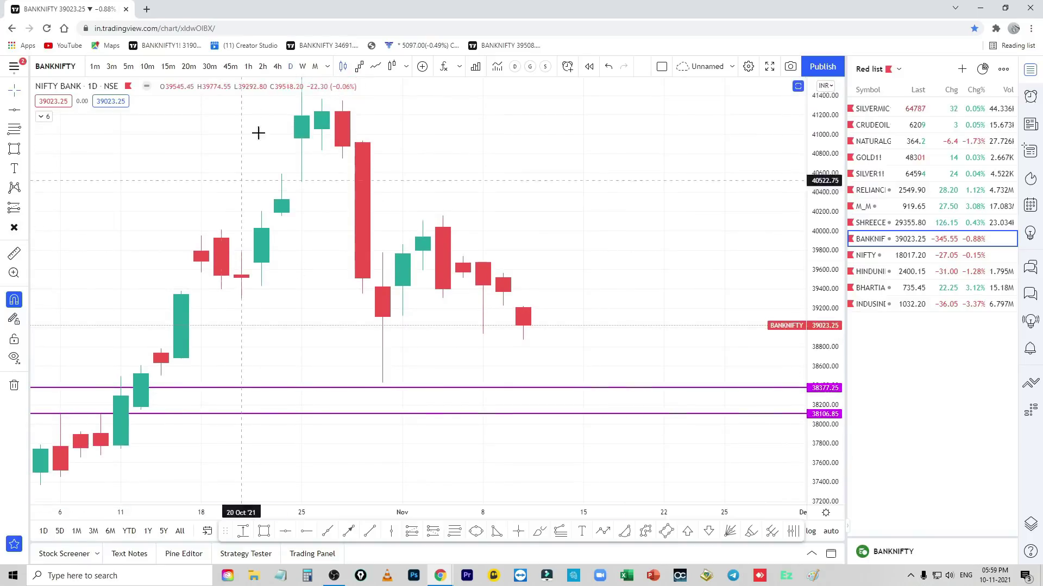
# Show BANKNIFTY on the 2-hour interval and draw a descending trend line from the 25 October high across the lower highs.
pyautogui.click(262, 66)
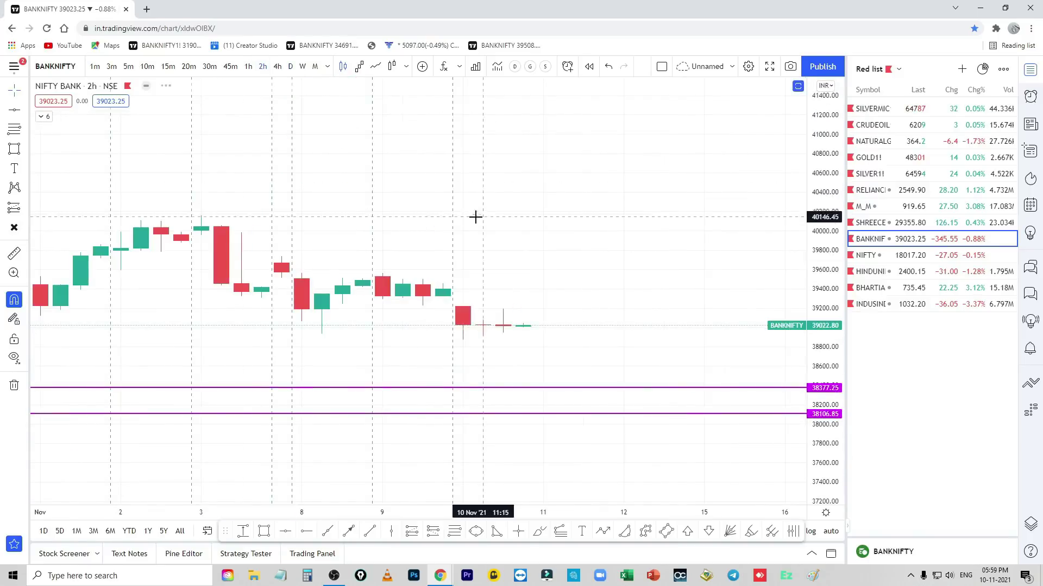
pyautogui.hotkey('alt', 't')
pyautogui.click(201, 150)
pyautogui.click(575, 323)
pyautogui.click(645, 284)
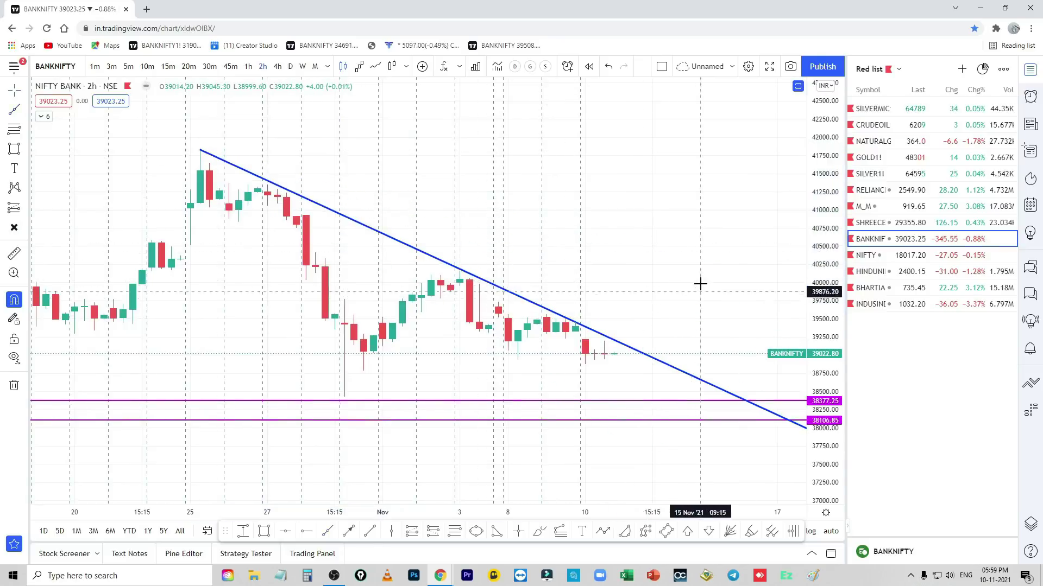
# Switch the chart to the 5-minute interval and from there to the 15-minute interval.
pyautogui.press('5')
pyautogui.press('Return')
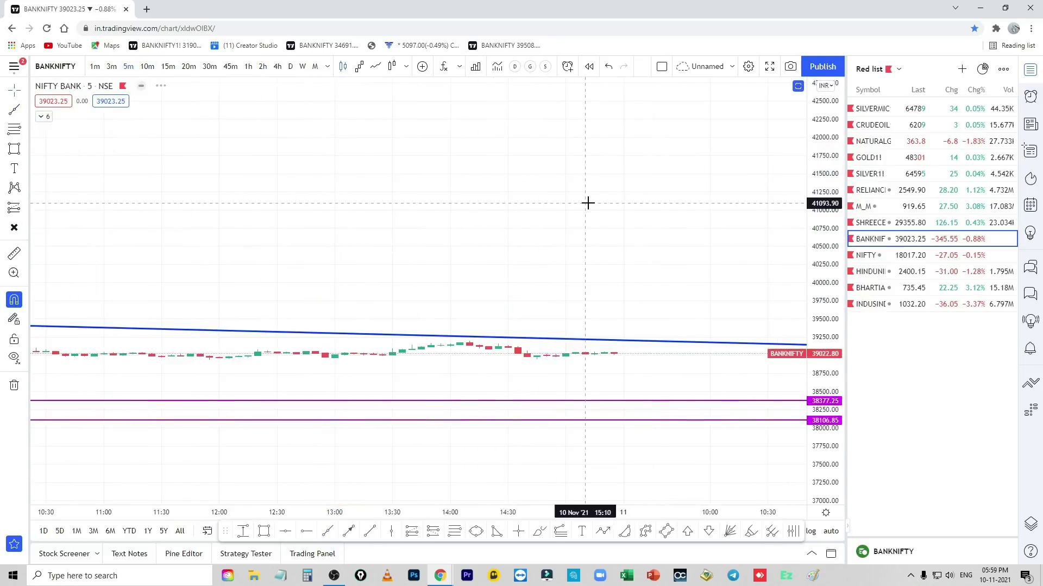
pyautogui.click(169, 70)
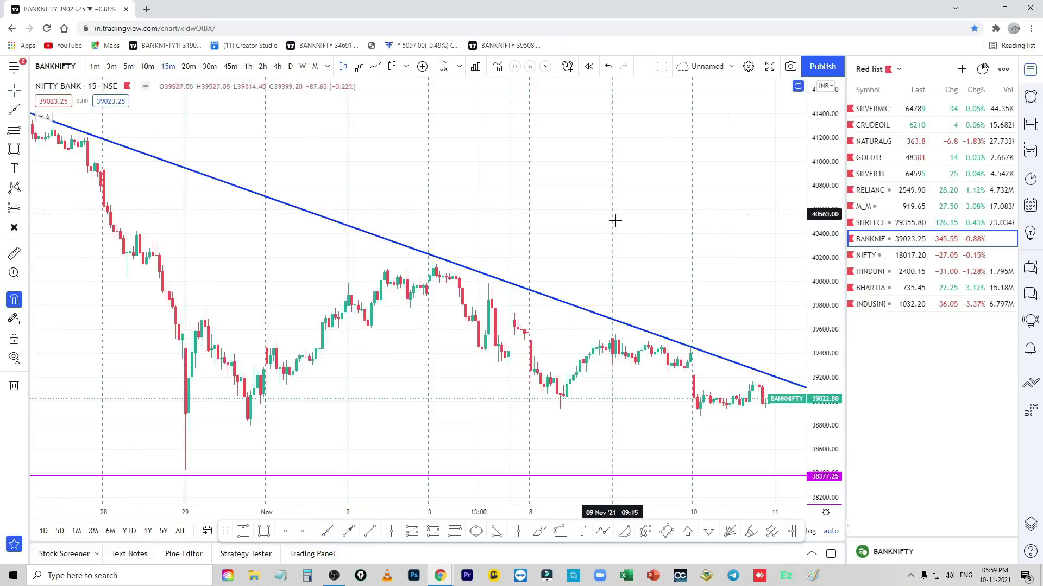
pyautogui.moveTo(815, 276); pyautogui.dragTo(815, 323)
pyautogui.moveTo(696, 322); pyautogui.dragTo(387, 295)
pyautogui.scroll(-3, 616, 282)
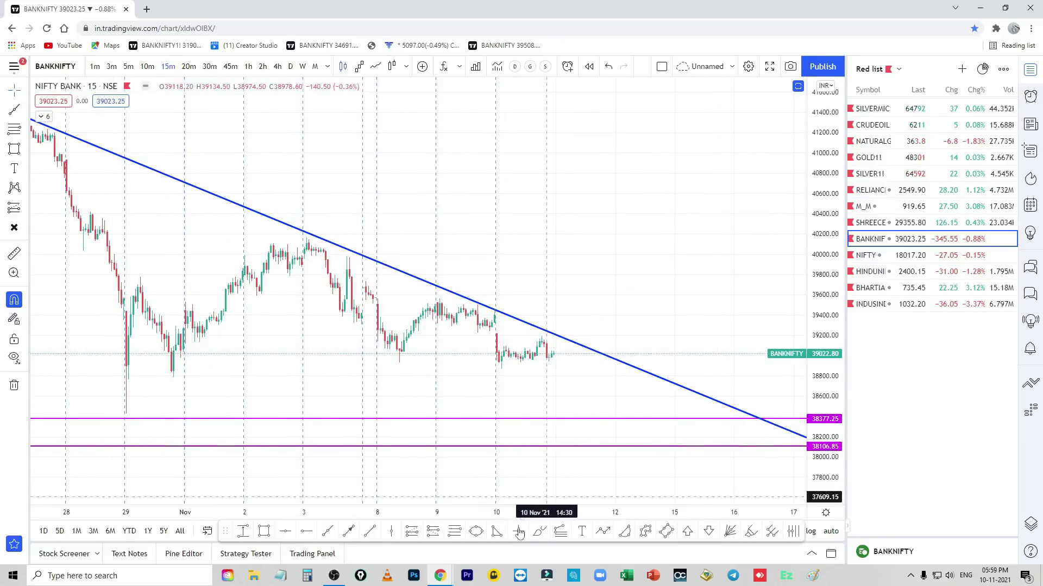
# Pen a horizontal line near 39200 at the 10 November opening high and circle the sideways candles beneath it, clearing the marks.
pyautogui.scroll(5, 584, 335)
pyautogui.moveTo(268, 298); pyautogui.dragTo(508, 296)
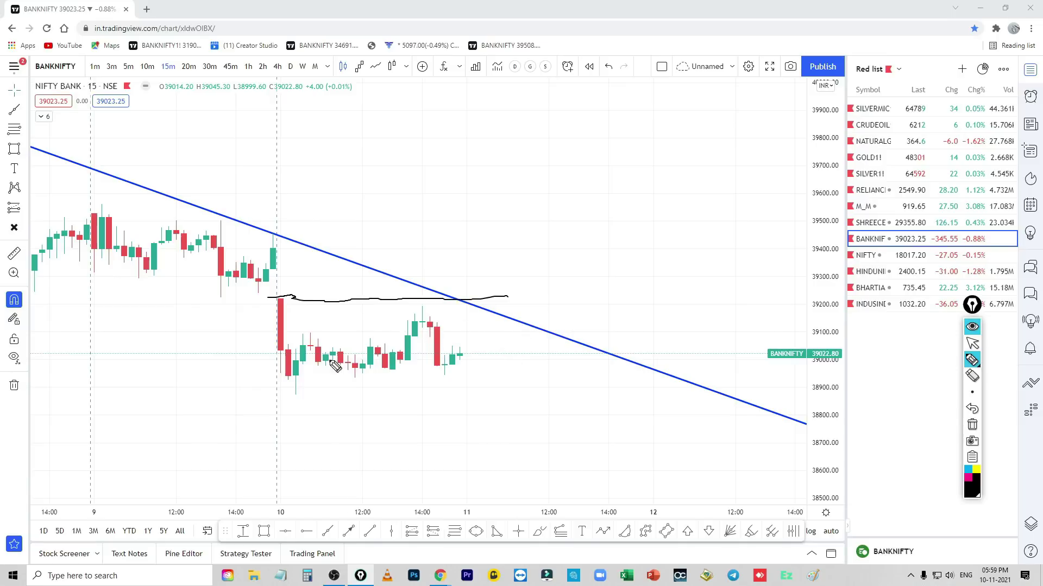
pyautogui.moveTo(304, 336)
pyautogui.mouseDown()
pyautogui.moveTo(285, 354)
pyautogui.moveTo(422, 356)
pyautogui.moveTo(347, 324)
pyautogui.moveTo(296, 343)
pyautogui.mouseUp()
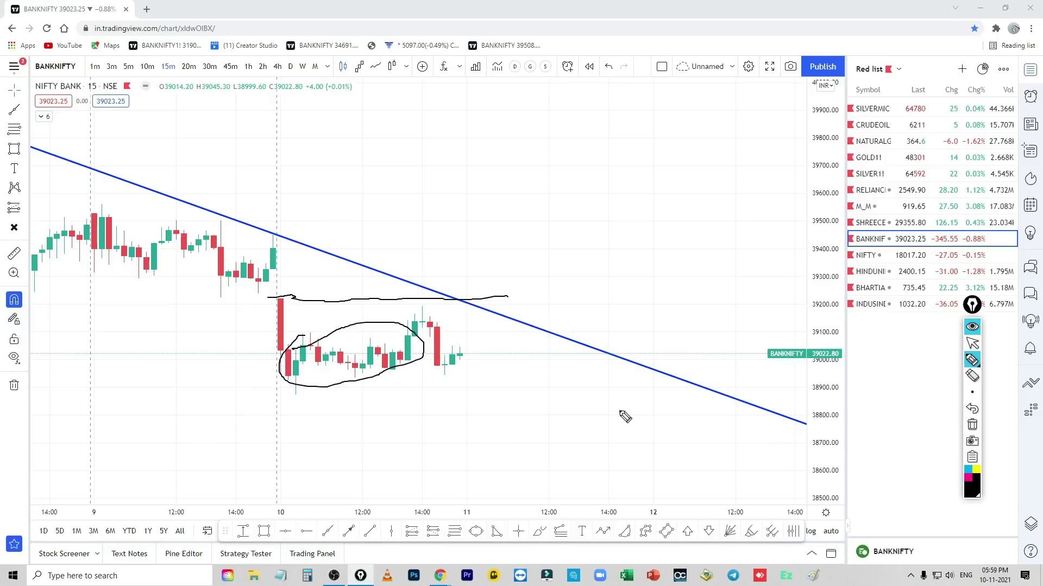
pyautogui.click(972, 424)
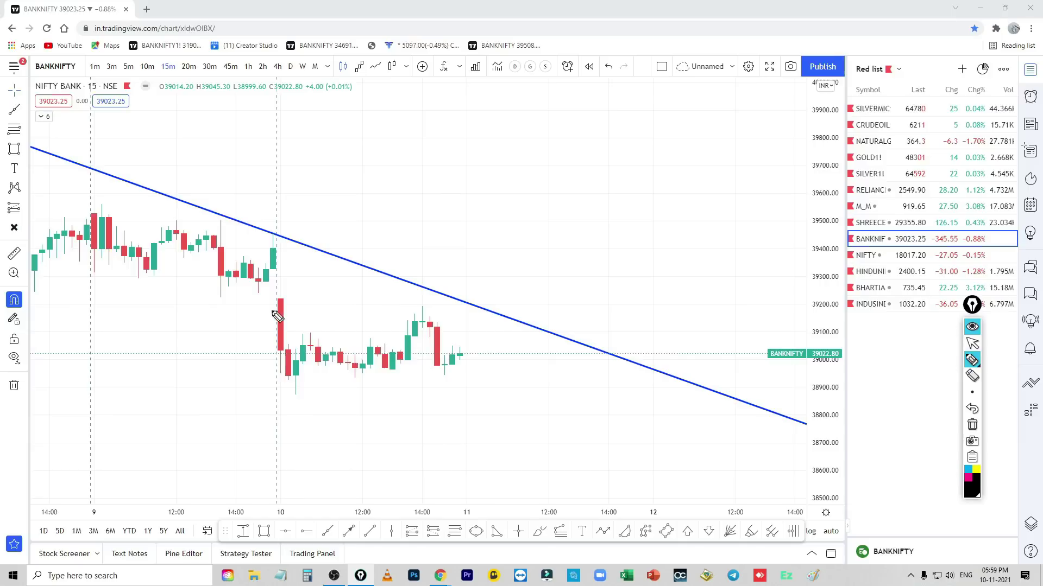
# Pen the resistance line near 39200 with possible next candles above and below it, and clear the ink.
pyautogui.moveTo(270, 299)
pyautogui.mouseDown()
pyautogui.moveTo(500, 298)
pyautogui.moveTo(518, 380)
pyautogui.moveTo(496, 333)
pyautogui.moveTo(482, 397)
pyautogui.mouseUp()
pyautogui.moveTo(303, 300)
pyautogui.mouseDown()
pyautogui.moveTo(468, 307)
pyautogui.moveTo(475, 241)
pyautogui.moveTo(512, 318)
pyautogui.moveTo(465, 317)
pyautogui.mouseUp()
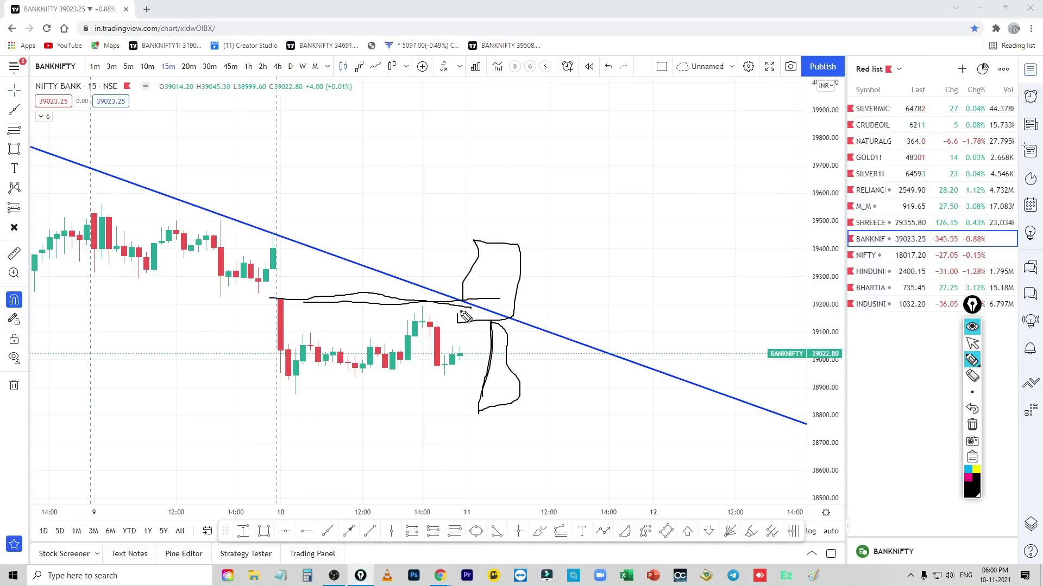
pyautogui.click(972, 425)
pyautogui.click(972, 343)
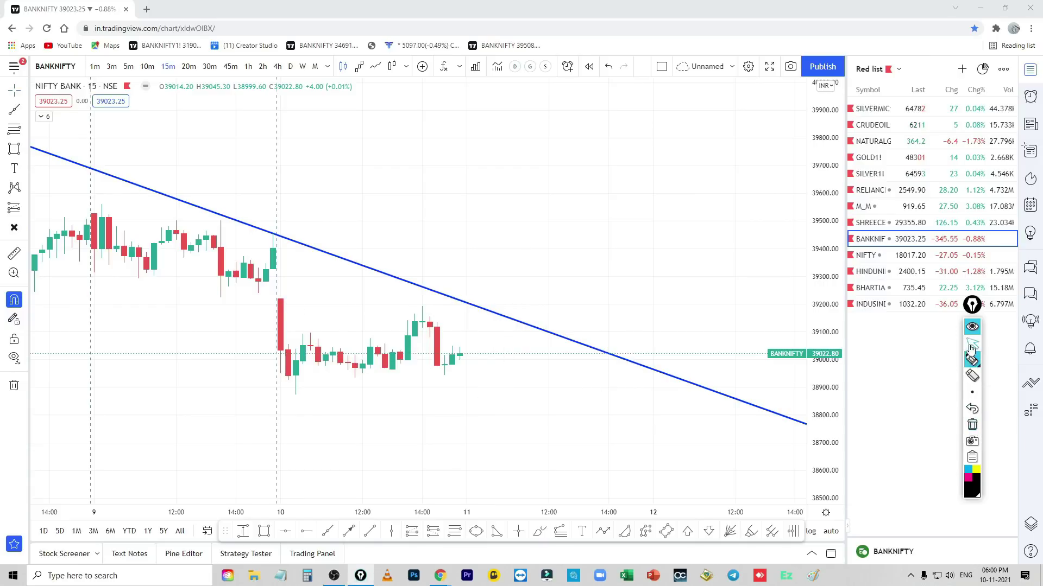
# Return the chart to the daily interval, showing the most recent candles.
pyautogui.moveTo(155, 129); pyautogui.dragTo(297, 129)
pyautogui.click(290, 66)
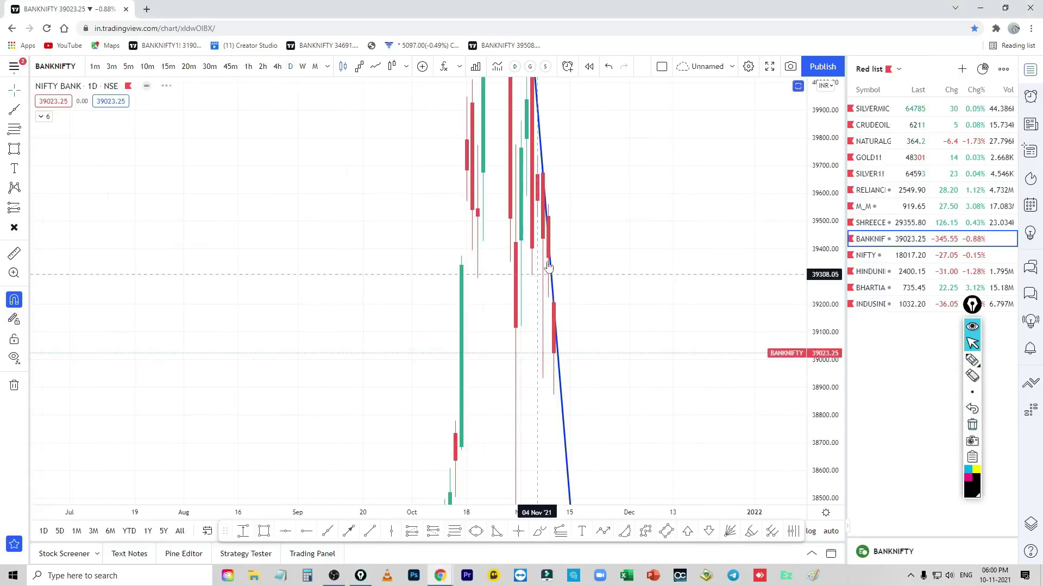
pyautogui.moveTo(423, 260); pyautogui.dragTo(535, 288)
pyautogui.scroll(-3, 619, 255)
# Pen marks on the 8 to 10 November candles, a resistance line near 39200 and possible moves around it, clearing them all.
pyautogui.click(972, 359)
pyautogui.moveTo(453, 259); pyautogui.dragTo(473, 261)
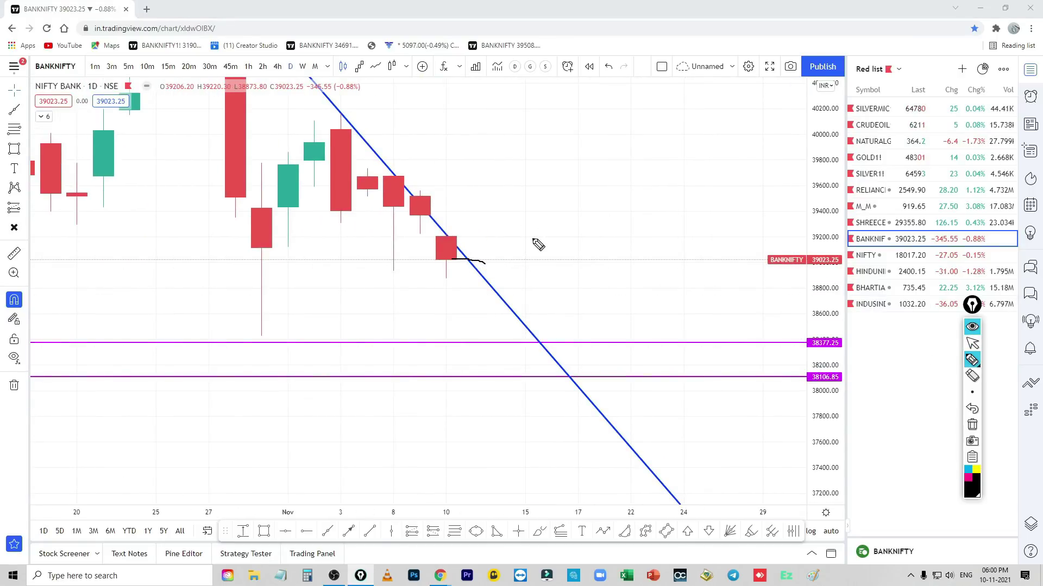
pyautogui.moveTo(420, 202); pyautogui.dragTo(422, 223)
pyautogui.moveTo(392, 184)
pyautogui.mouseDown()
pyautogui.moveTo(396, 209)
pyautogui.moveTo(455, 214)
pyautogui.moveTo(459, 199)
pyautogui.moveTo(457, 228)
pyautogui.moveTo(459, 197)
pyautogui.moveTo(481, 195)
pyautogui.mouseUp()
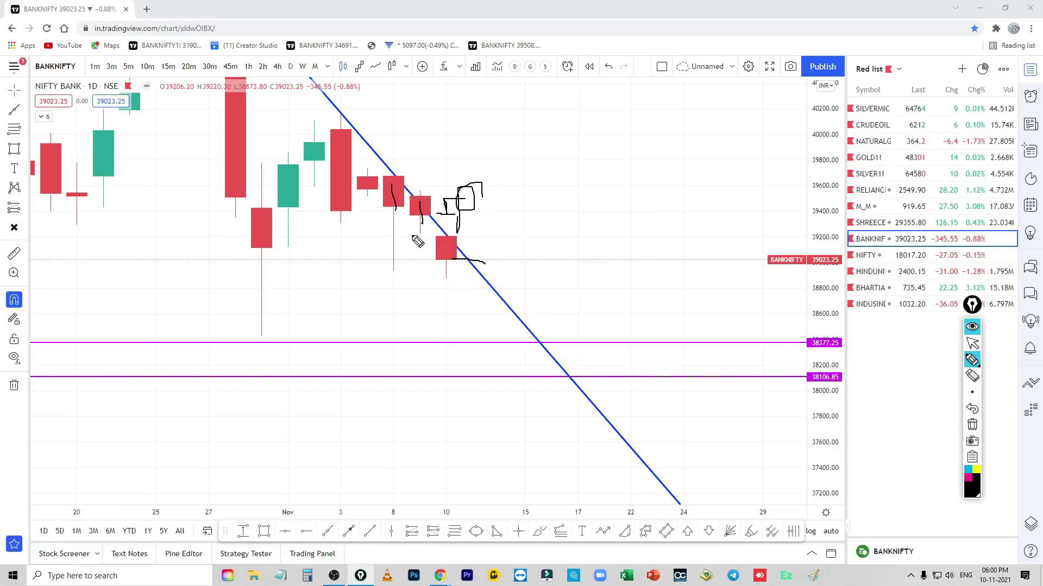
pyautogui.moveTo(419, 234); pyautogui.dragTo(499, 234)
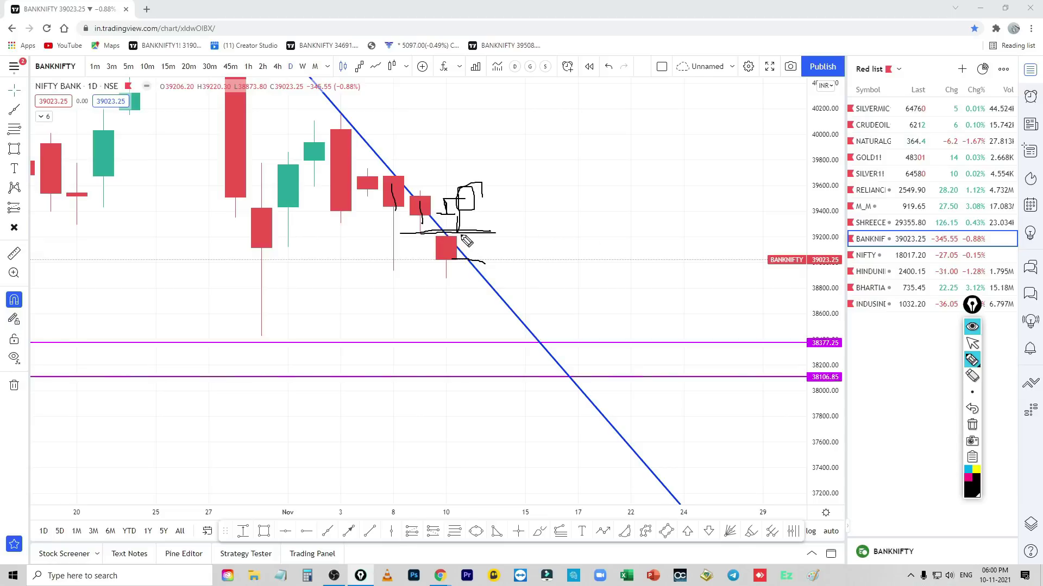
pyautogui.moveTo(457, 263)
pyautogui.mouseDown()
pyautogui.moveTo(461, 321)
pyautogui.moveTo(471, 261)
pyautogui.moveTo(473, 314)
pyautogui.moveTo(505, 250)
pyautogui.moveTo(489, 283)
pyautogui.mouseUp()
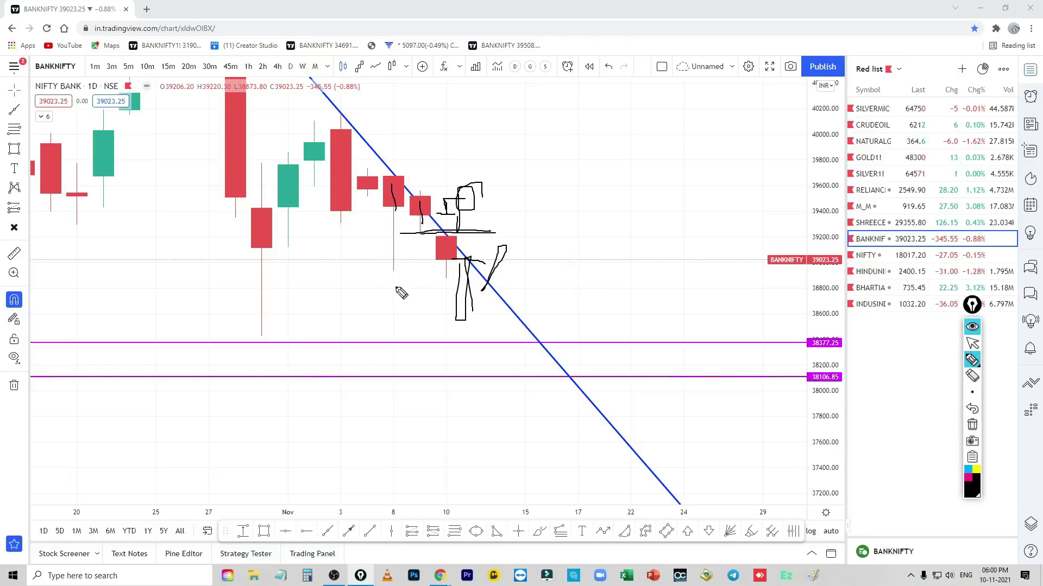
pyautogui.moveTo(320, 258)
pyautogui.mouseDown()
pyautogui.moveTo(338, 223)
pyautogui.moveTo(339, 237)
pyautogui.mouseUp()
pyautogui.click(972, 425)
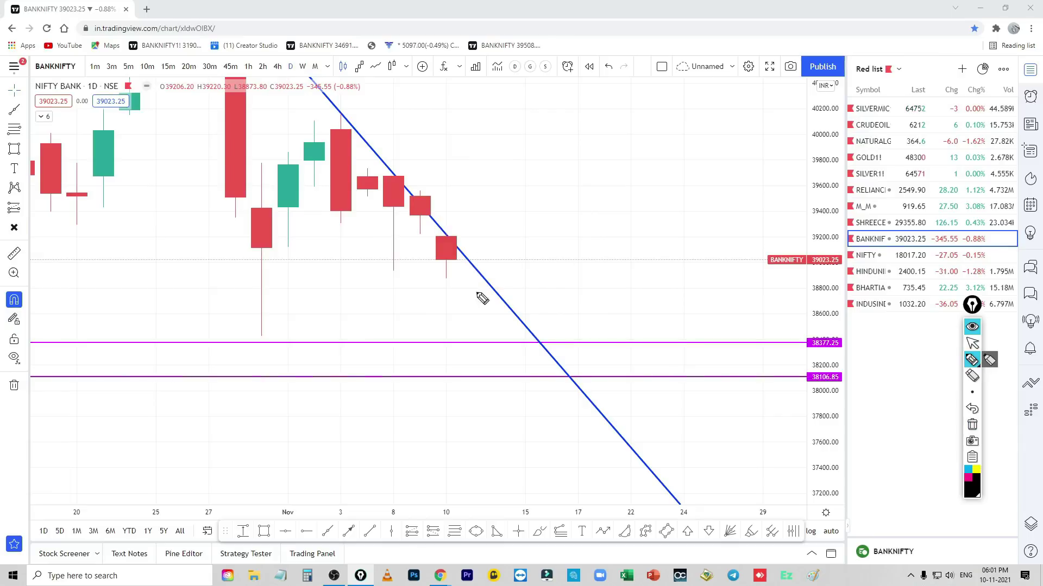
# Sketch a fall from the 10 November low to the 38377.25 level and a bullish candle above that day's high, clearing each.
pyautogui.moveTo(428, 281)
pyautogui.mouseDown()
pyautogui.moveTo(484, 277)
pyautogui.moveTo(443, 285)
pyautogui.moveTo(456, 293)
pyautogui.moveTo(454, 350)
pyautogui.moveTo(442, 351)
pyautogui.moveTo(469, 320)
pyautogui.mouseUp()
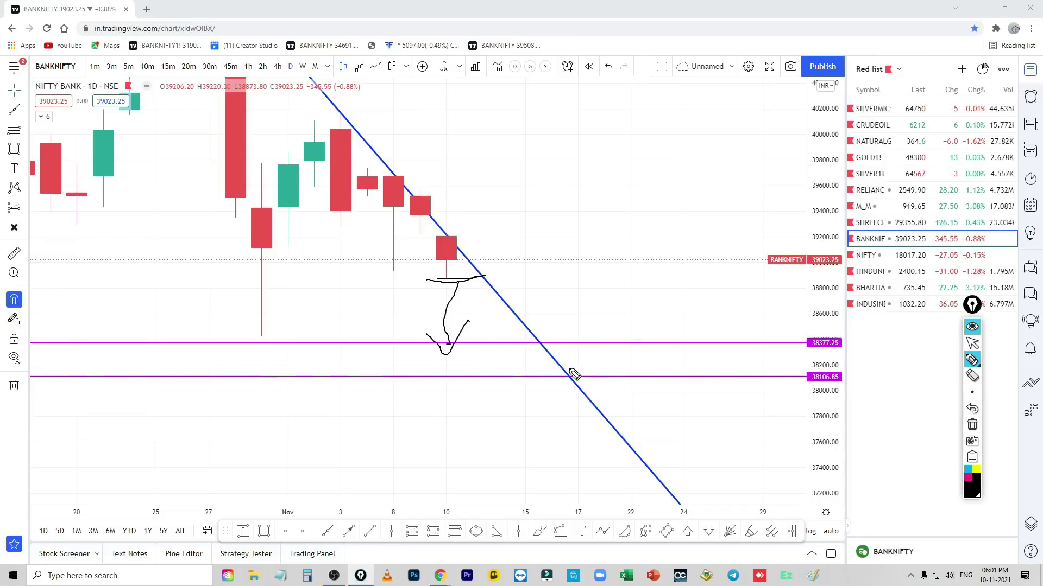
pyautogui.click(972, 425)
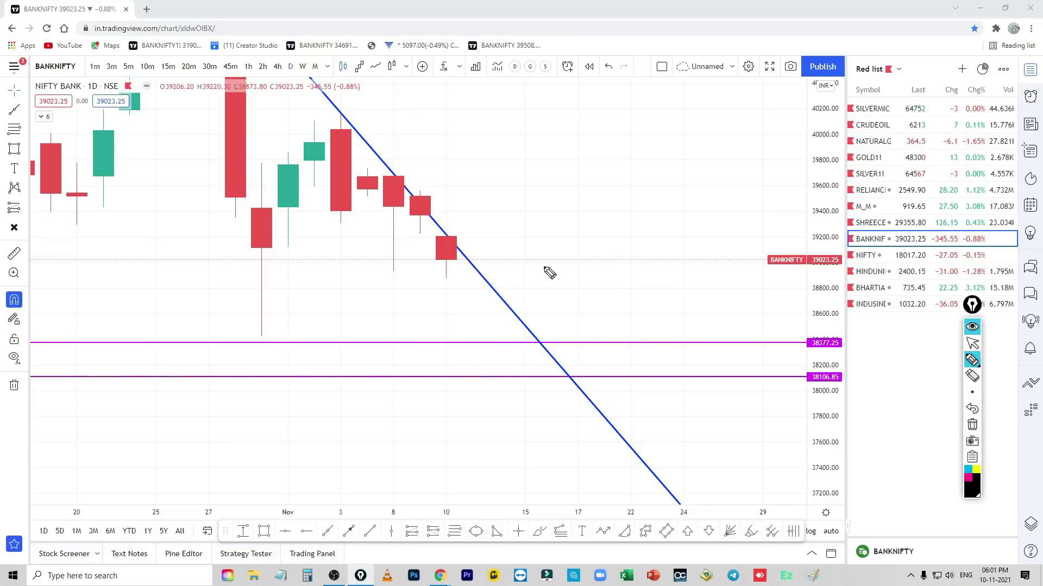
pyautogui.moveTo(440, 232)
pyautogui.mouseDown()
pyautogui.moveTo(485, 232)
pyautogui.moveTo(461, 168)
pyautogui.moveTo(478, 233)
pyautogui.mouseUp()
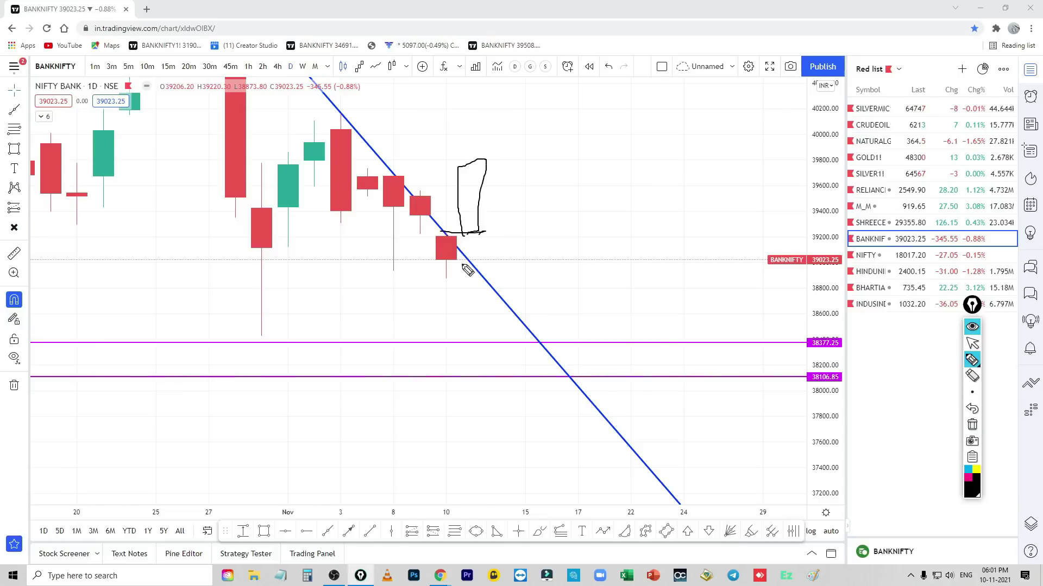
pyautogui.click(972, 424)
# Sketch one tall candle from about 38600 to 39600 beside the 10 November candle, and clear the ink.
pyautogui.moveTo(474, 319)
pyautogui.mouseDown()
pyautogui.moveTo(508, 191)
pyautogui.moveTo(497, 315)
pyautogui.moveTo(468, 321)
pyautogui.mouseUp()
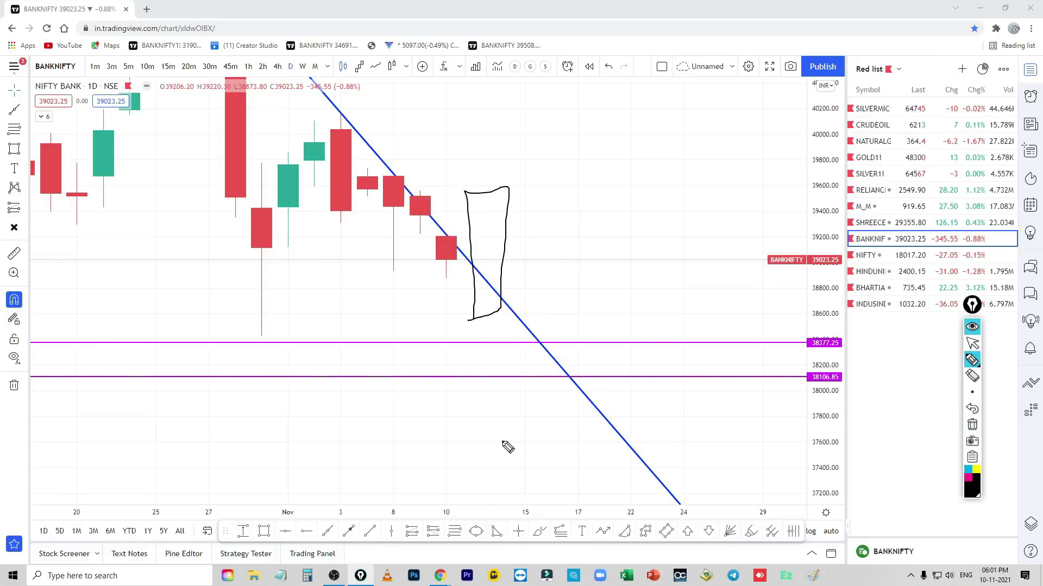
pyautogui.moveTo(482, 460)
pyautogui.mouseDown()
pyautogui.moveTo(488, 426)
pyautogui.moveTo(500, 475)
pyautogui.mouseUp()
pyautogui.click(972, 425)
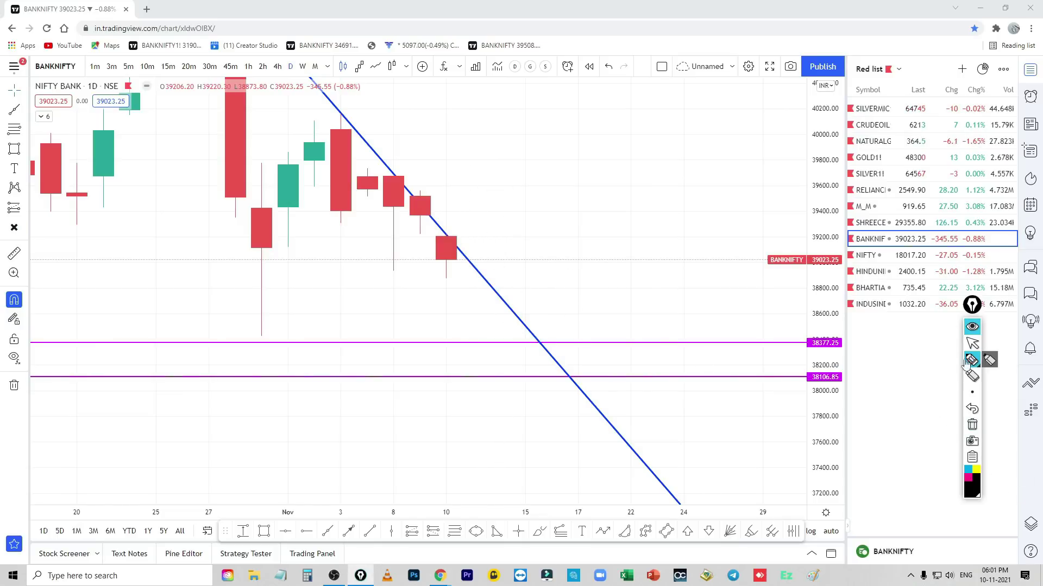
# Sketch a bearish candle below the 10 November close and a bullish candle above it up to about 39600, clearing both.
pyautogui.moveTo(440, 263)
pyautogui.mouseDown()
pyautogui.moveTo(489, 263)
pyautogui.moveTo(470, 285)
pyautogui.moveTo(471, 322)
pyautogui.moveTo(494, 293)
pyautogui.moveTo(481, 333)
pyautogui.mouseUp()
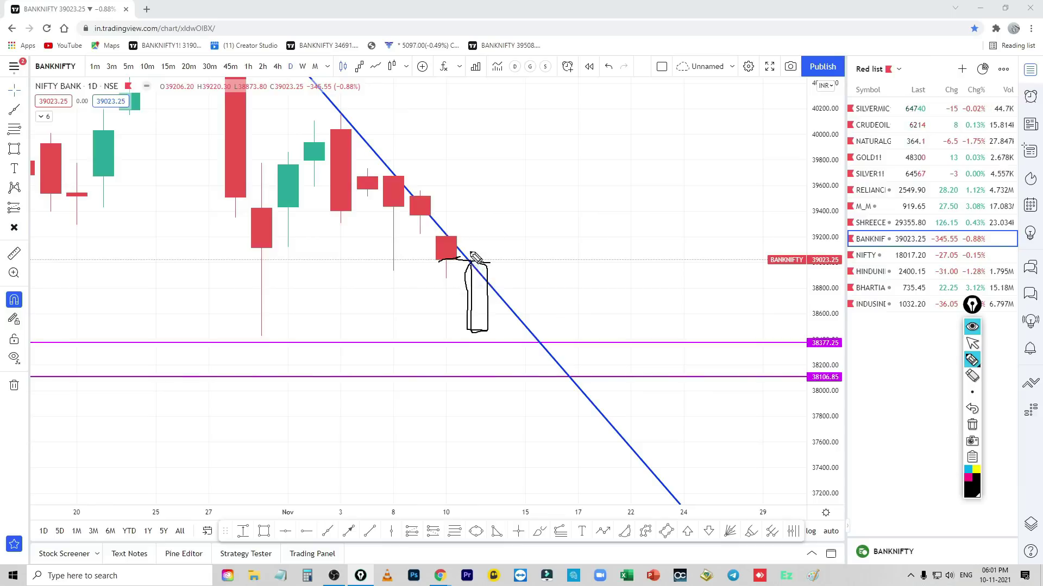
pyautogui.moveTo(466, 255); pyautogui.dragTo(483, 252)
pyautogui.moveTo(467, 254); pyautogui.dragTo(502, 253)
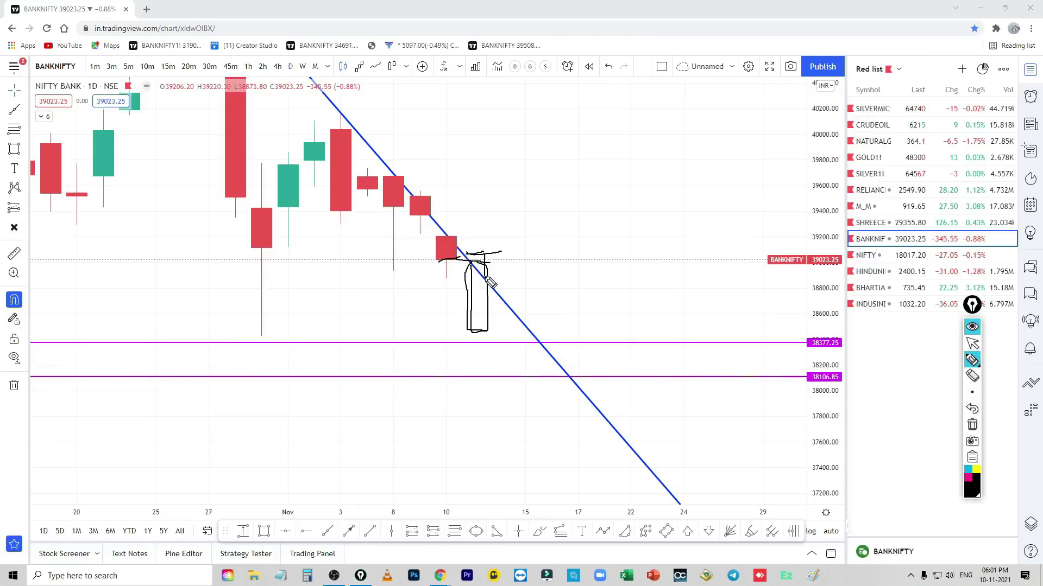
pyautogui.moveTo(483, 262)
pyautogui.mouseDown()
pyautogui.moveTo(481, 204)
pyautogui.moveTo(505, 240)
pyautogui.moveTo(489, 256)
pyautogui.moveTo(477, 204)
pyautogui.moveTo(500, 199)
pyautogui.moveTo(482, 189)
pyautogui.mouseUp()
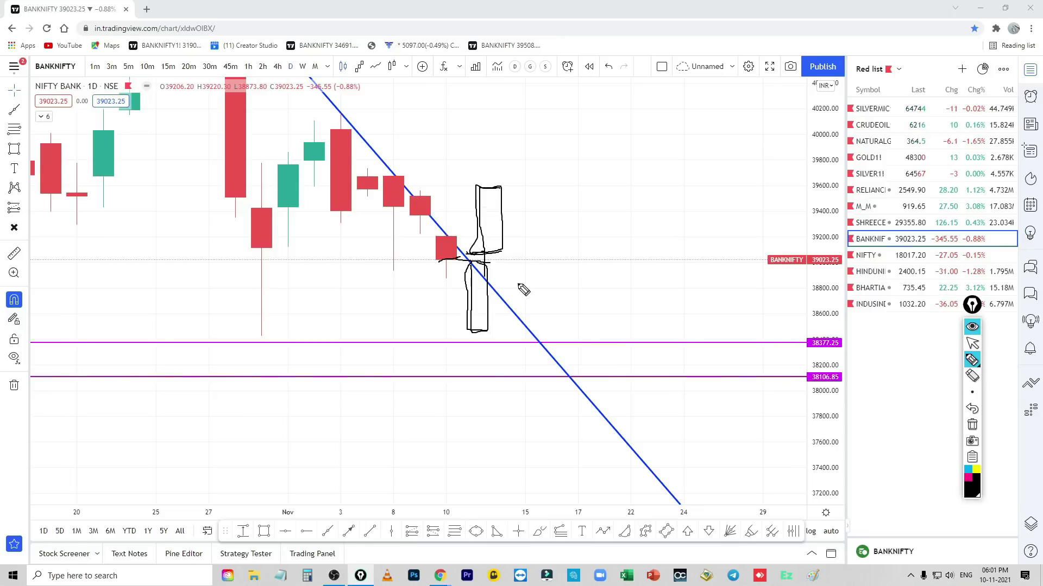
pyautogui.moveTo(480, 226); pyautogui.dragTo(485, 259)
pyautogui.click(972, 425)
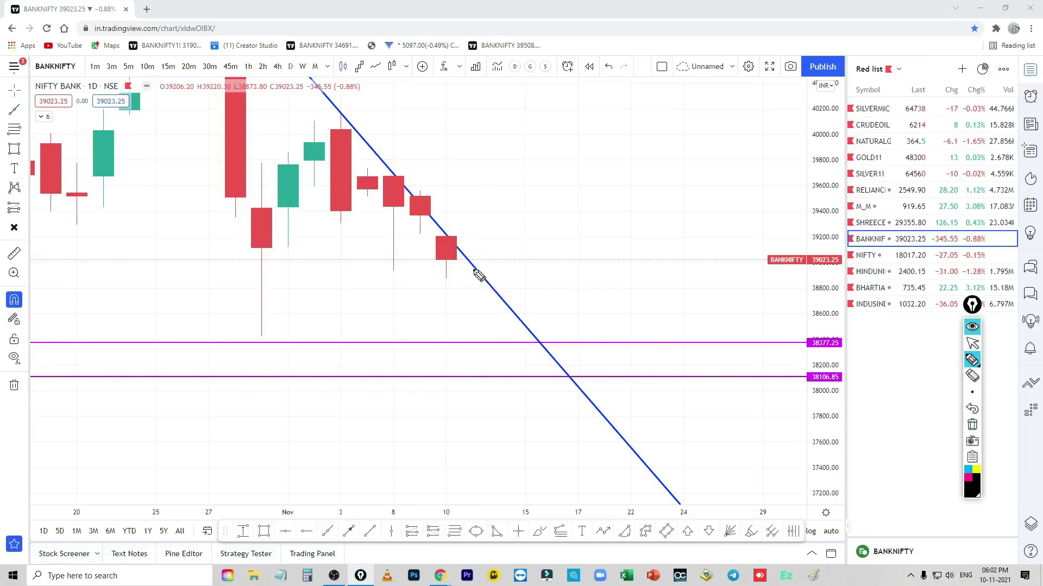
# Sketch a slightly lower opening line below 39000 with a bullish candle rising to about 39600, and clear the ink.
pyautogui.moveTo(462, 267); pyautogui.dragTo(495, 265)
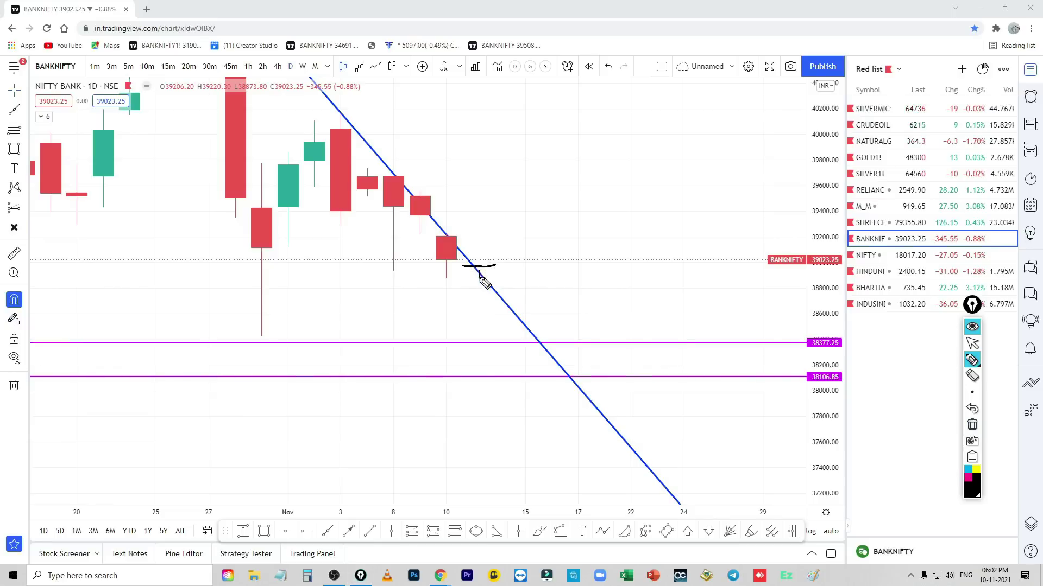
pyautogui.moveTo(474, 271)
pyautogui.mouseDown()
pyautogui.moveTo(489, 193)
pyautogui.moveTo(493, 203)
pyautogui.mouseUp()
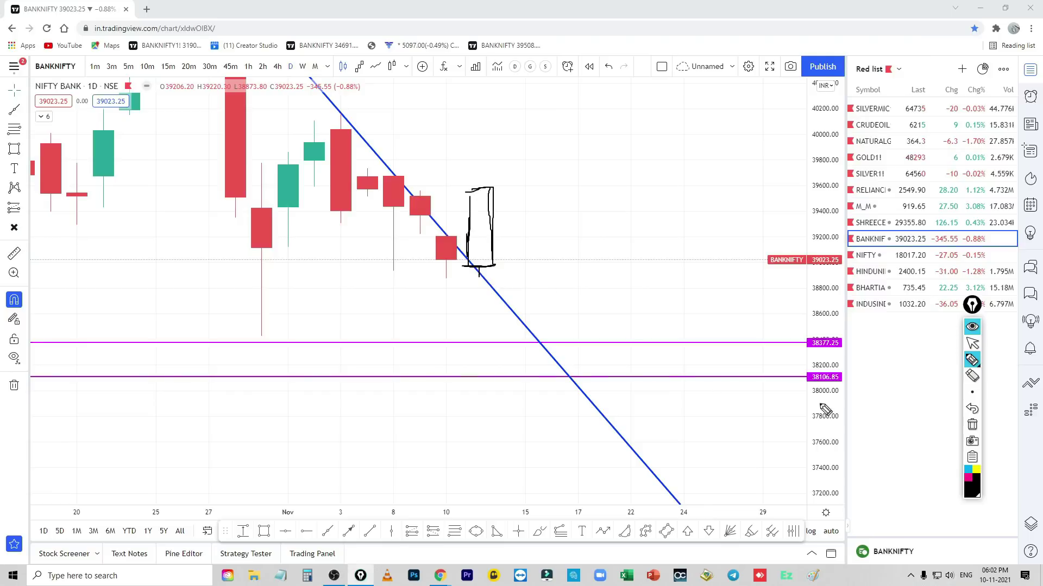
pyautogui.click(972, 424)
# Pen horizontal lines at the 10 November candle's close and low, with a zigzag of sideways movement between them.
pyautogui.moveTo(433, 258); pyautogui.dragTo(488, 254)
pyautogui.moveTo(433, 281); pyautogui.dragTo(493, 277)
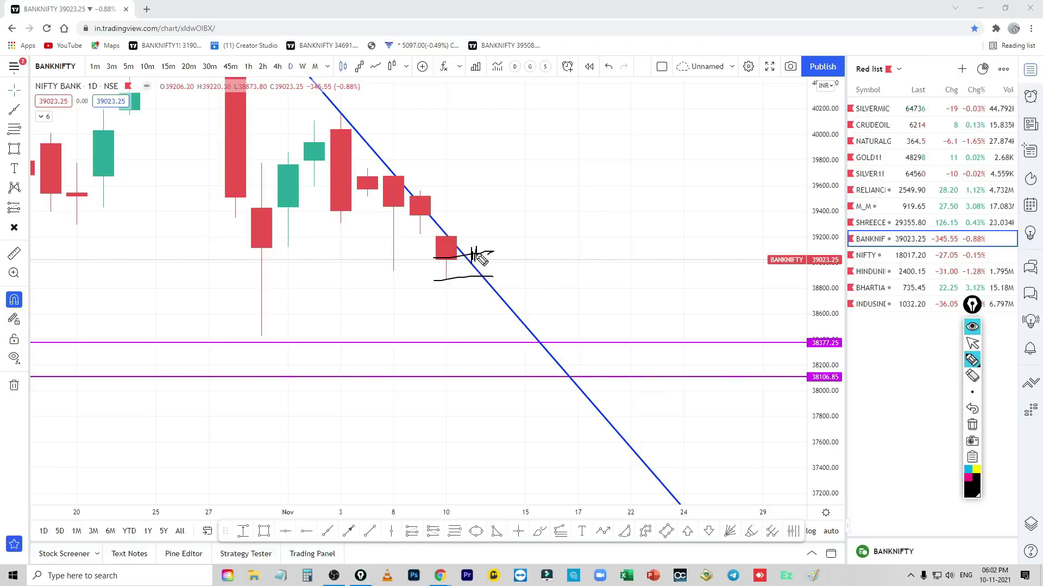
pyautogui.moveTo(470, 264); pyautogui.dragTo(472, 277)
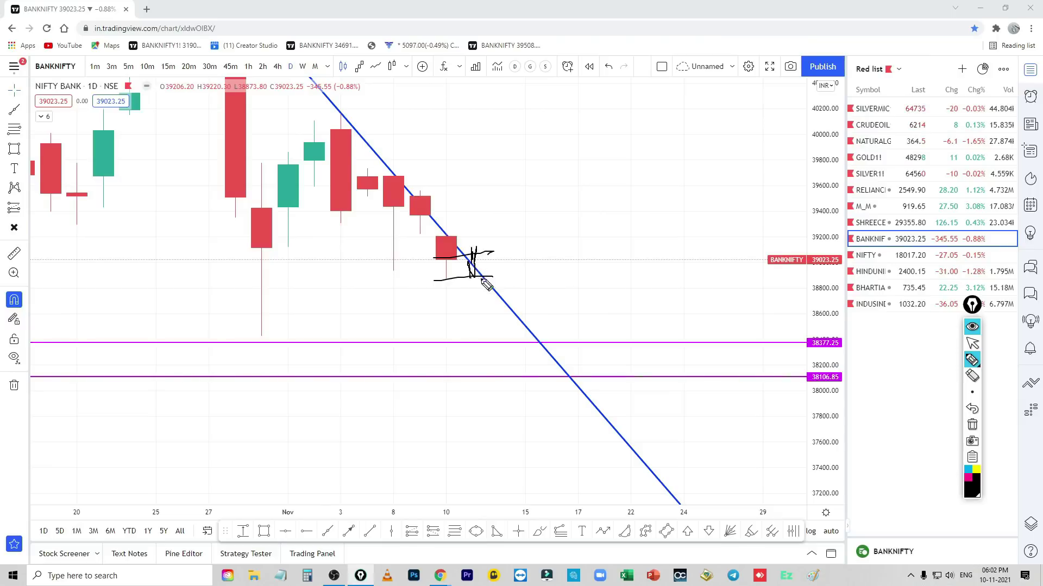
# Sketch example price paths in the chart's empty area: sideways zigzags followed by falls, and one followed by a rise.
pyautogui.moveTo(601, 267)
pyautogui.mouseDown()
pyautogui.moveTo(604, 252)
pyautogui.moveTo(617, 331)
pyautogui.mouseUp()
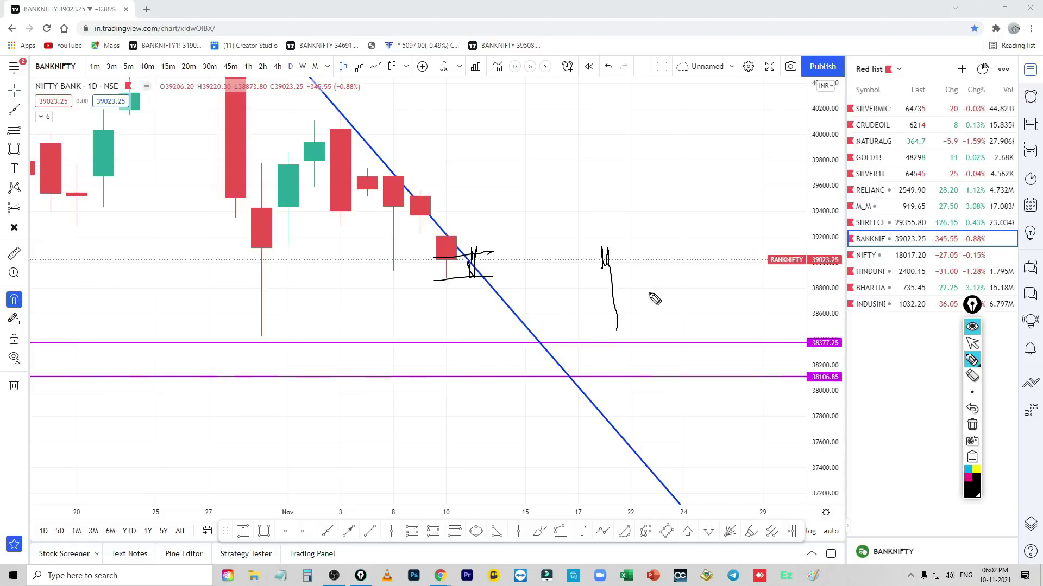
pyautogui.moveTo(649, 293)
pyautogui.mouseDown()
pyautogui.moveTo(663, 308)
pyautogui.moveTo(684, 299)
pyautogui.moveTo(687, 216)
pyautogui.moveTo(718, 292)
pyautogui.moveTo(744, 297)
pyautogui.mouseUp()
pyautogui.moveTo(535, 218)
pyautogui.mouseDown()
pyautogui.moveTo(551, 238)
pyautogui.moveTo(565, 234)
pyautogui.moveTo(531, 235)
pyautogui.moveTo(552, 253)
pyautogui.moveTo(589, 346)
pyautogui.mouseUp()
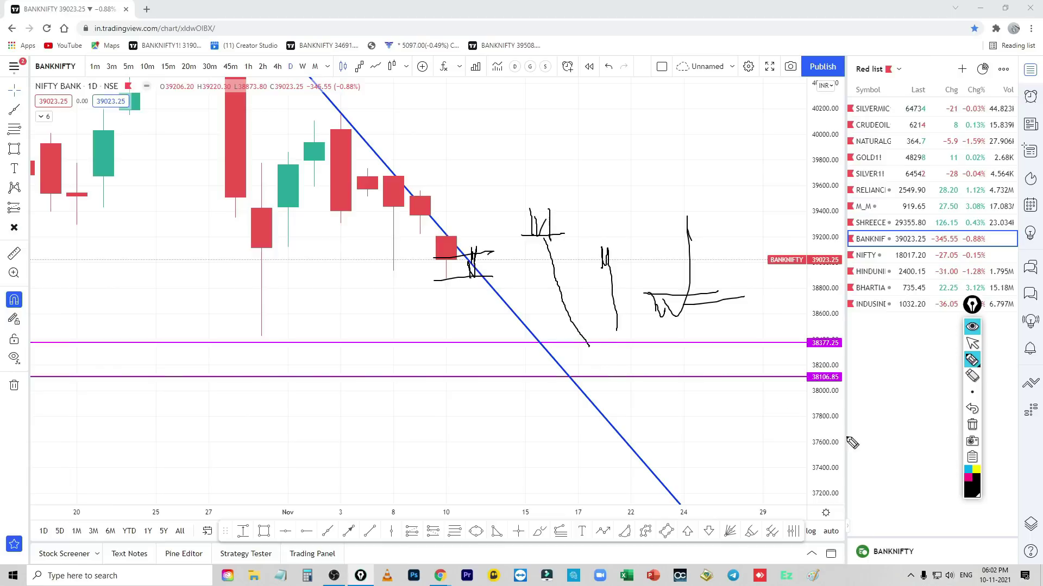
# Clear the ink and switch the BANKNIFTY chart to the 15-minute timeframe, framing the 10 November session.
pyautogui.click(972, 425)
pyautogui.click(972, 343)
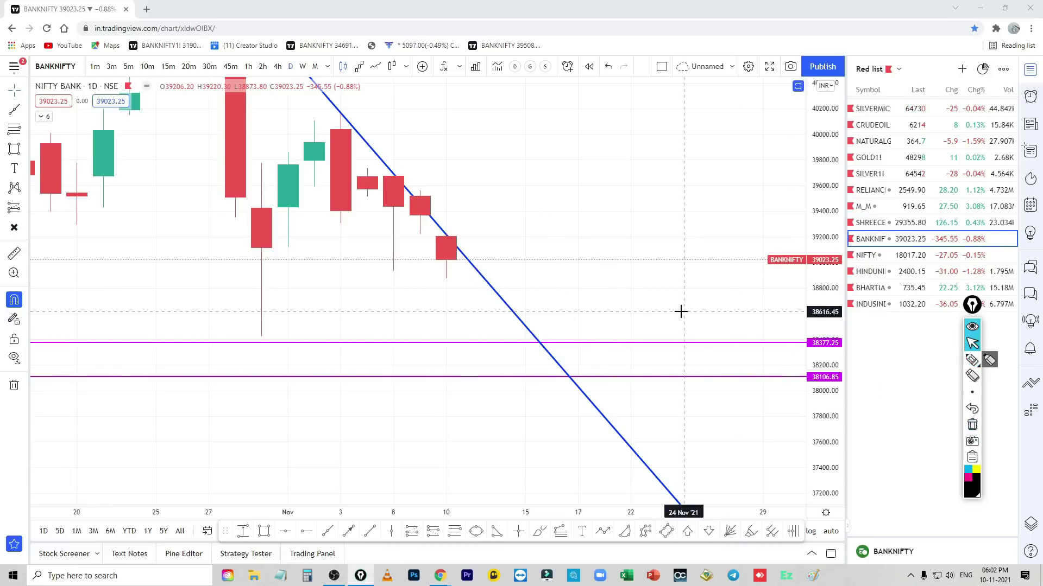
pyautogui.click(168, 66)
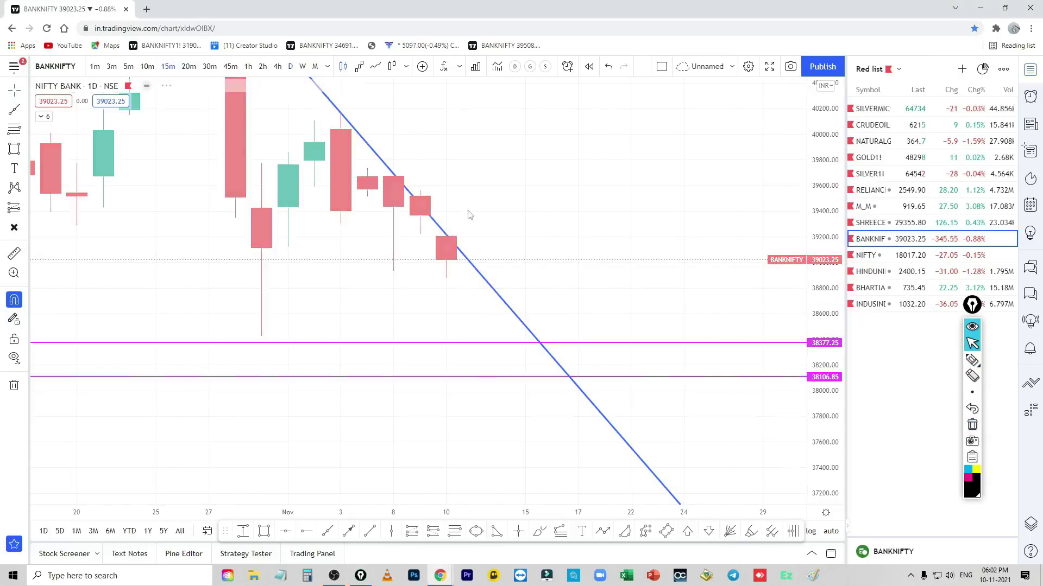
pyautogui.scroll(-7, 519, 219)
pyautogui.moveTo(825, 380)
pyautogui.mouseDown()
pyautogui.moveTo(837, 268)
pyautogui.moveTo(825, 179)
pyautogui.mouseUp()
pyautogui.scroll(-4, 719, 319)
pyautogui.moveTo(673, 303); pyautogui.dragTo(446, 379)
pyautogui.scroll(-2, 484, 368)
# Pen a resistance line at 10 November's opening level near 39220, sketching a rise to about 39250 and a fall to about 38750.
pyautogui.hotkey('ctrl', 'shift', '3')
pyautogui.moveTo(356, 217); pyautogui.dragTo(616, 220)
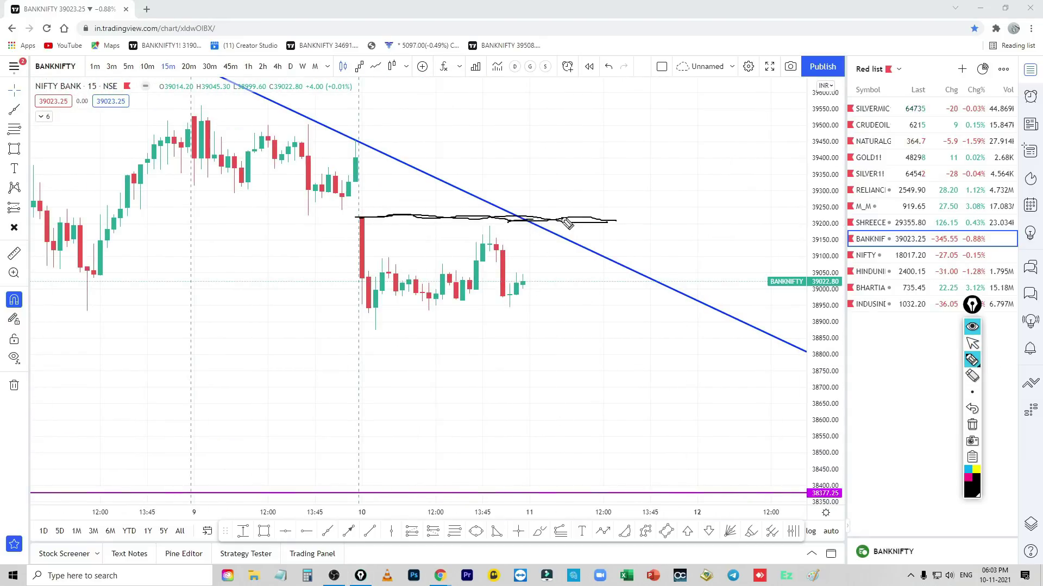
pyautogui.moveTo(531, 282); pyautogui.dragTo(534, 205)
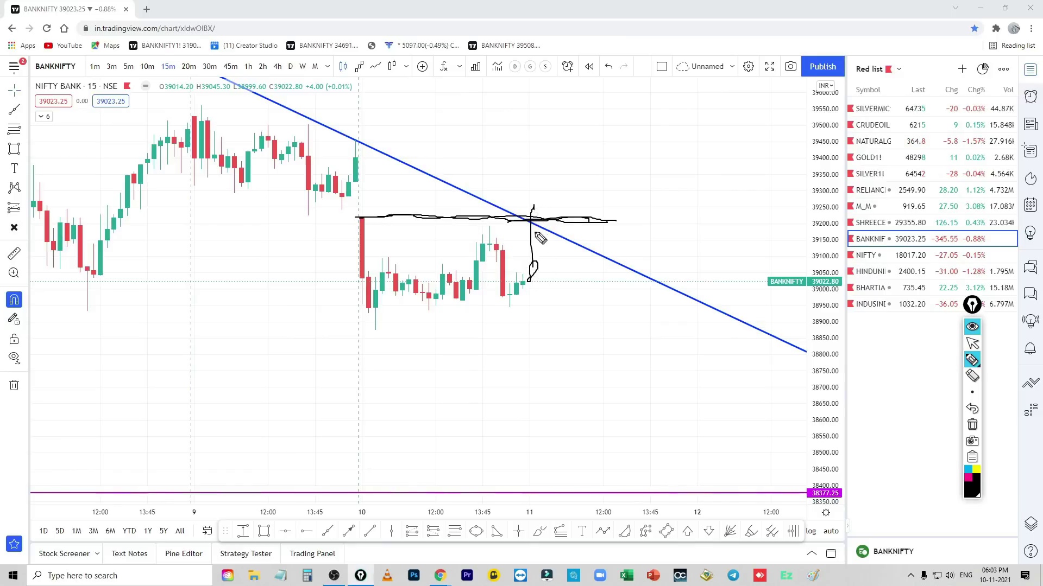
pyautogui.moveTo(534, 277)
pyautogui.mouseDown()
pyautogui.moveTo(546, 239)
pyautogui.moveTo(542, 325)
pyautogui.mouseUp()
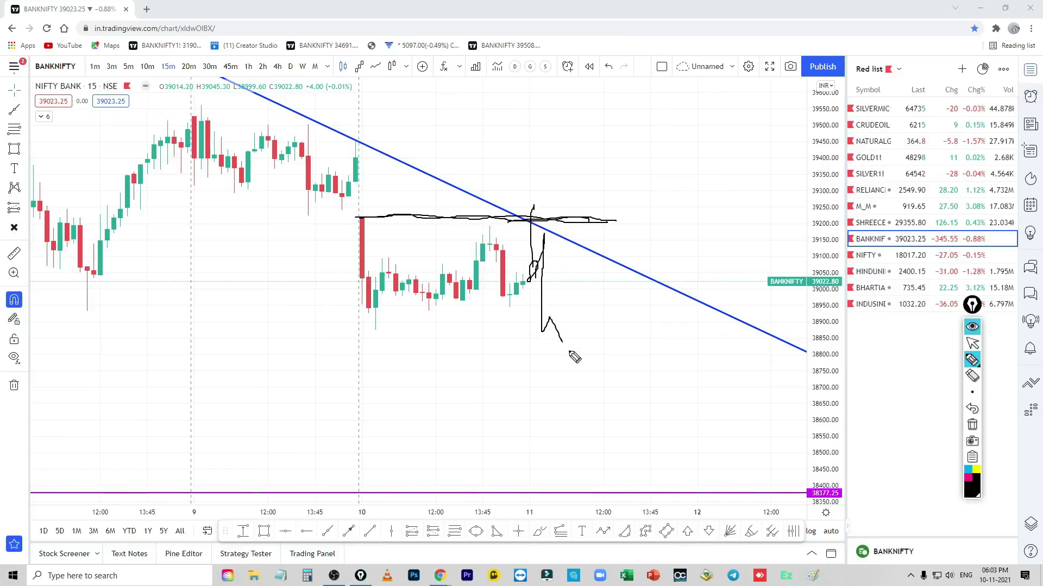
pyautogui.moveTo(570, 353); pyautogui.dragTo(572, 371)
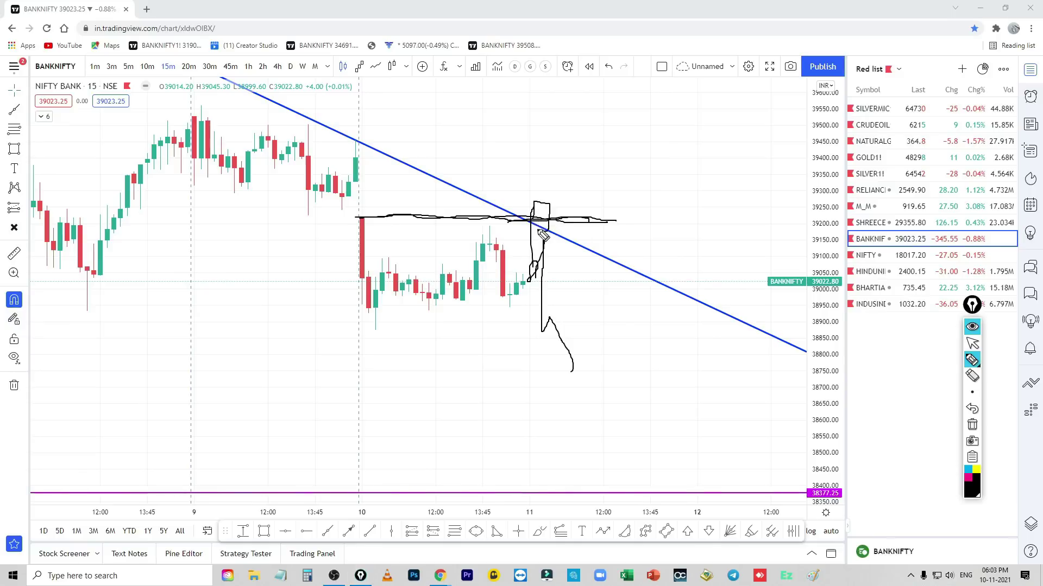
pyautogui.moveTo(538, 232); pyautogui.dragTo(537, 190)
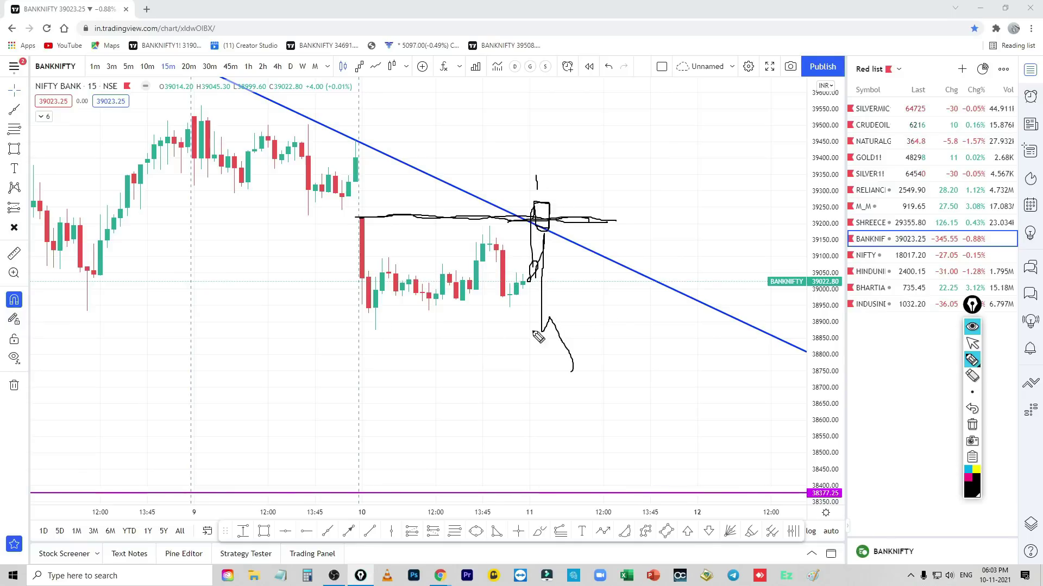
# Pen a support line near 38940 under the 10 November candles, with a tall bearish candle and stepped decline to about 38530.
pyautogui.moveTo(365, 308); pyautogui.dragTo(439, 312)
pyautogui.moveTo(534, 309); pyautogui.dragTo(575, 303)
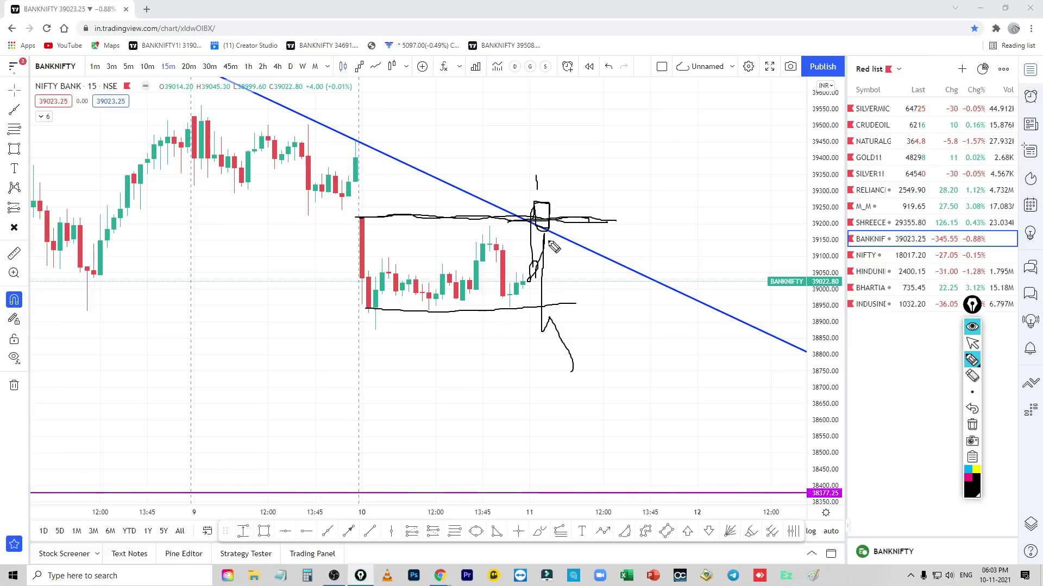
pyautogui.moveTo(549, 242); pyautogui.dragTo(547, 331)
pyautogui.moveTo(550, 238); pyautogui.dragTo(552, 267)
pyautogui.moveTo(551, 332)
pyautogui.mouseDown()
pyautogui.moveTo(539, 282)
pyautogui.moveTo(570, 337)
pyautogui.moveTo(563, 326)
pyautogui.mouseUp()
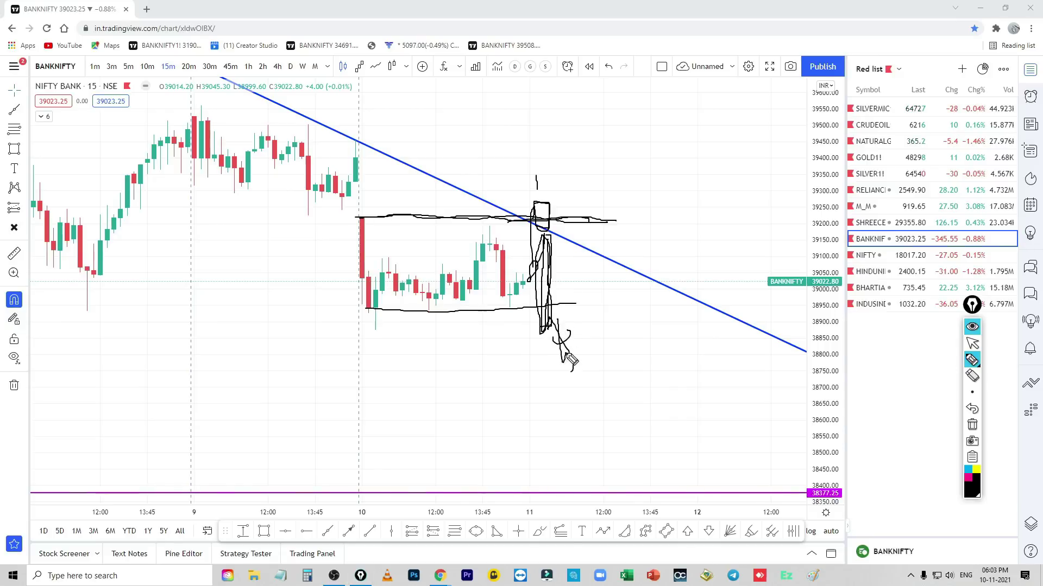
pyautogui.moveTo(592, 414); pyautogui.dragTo(618, 445)
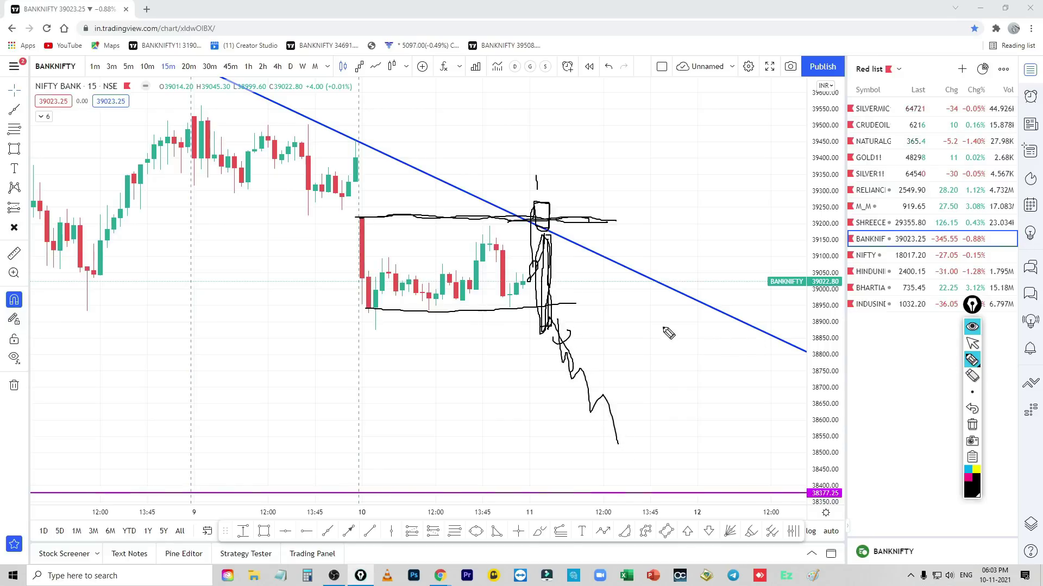
# Retrace the support line below the 10 November candles and pen a lower opening line at about 38840.
pyautogui.moveTo(356, 308); pyautogui.dragTo(440, 310)
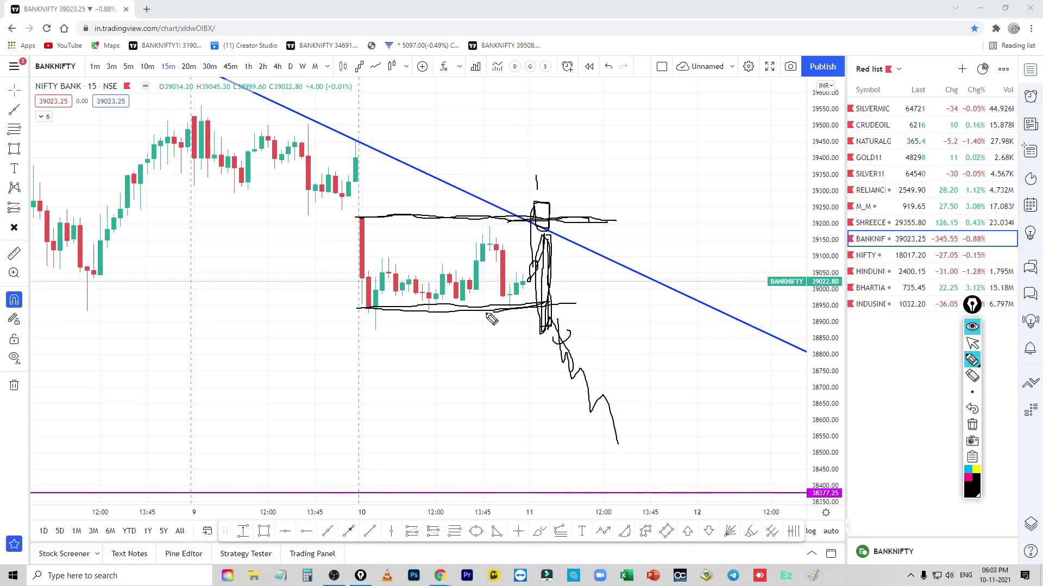
pyautogui.moveTo(539, 301); pyautogui.dragTo(591, 297)
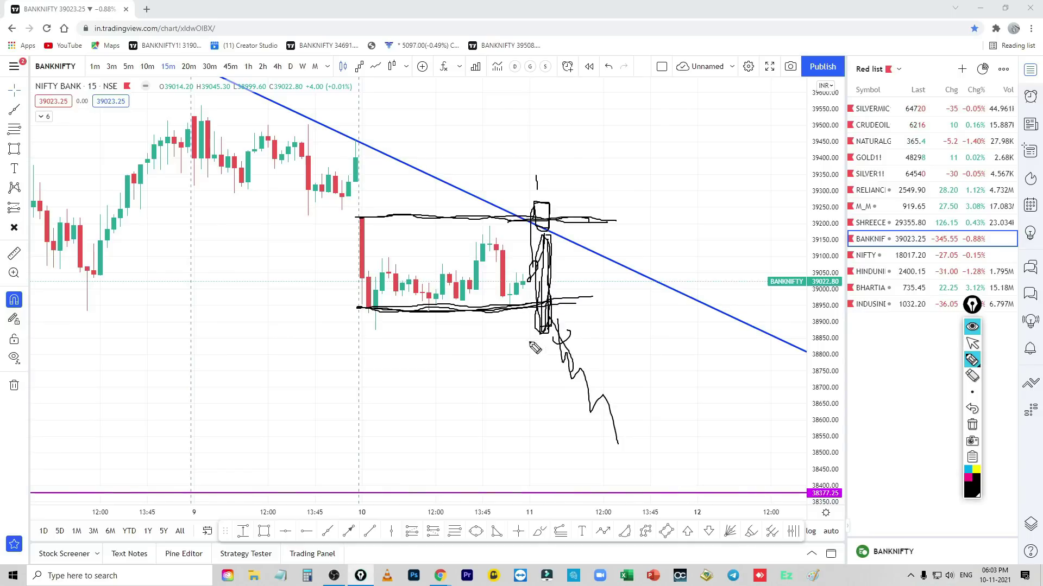
pyautogui.moveTo(530, 342)
pyautogui.mouseDown()
pyautogui.moveTo(578, 334)
pyautogui.moveTo(601, 343)
pyautogui.mouseUp()
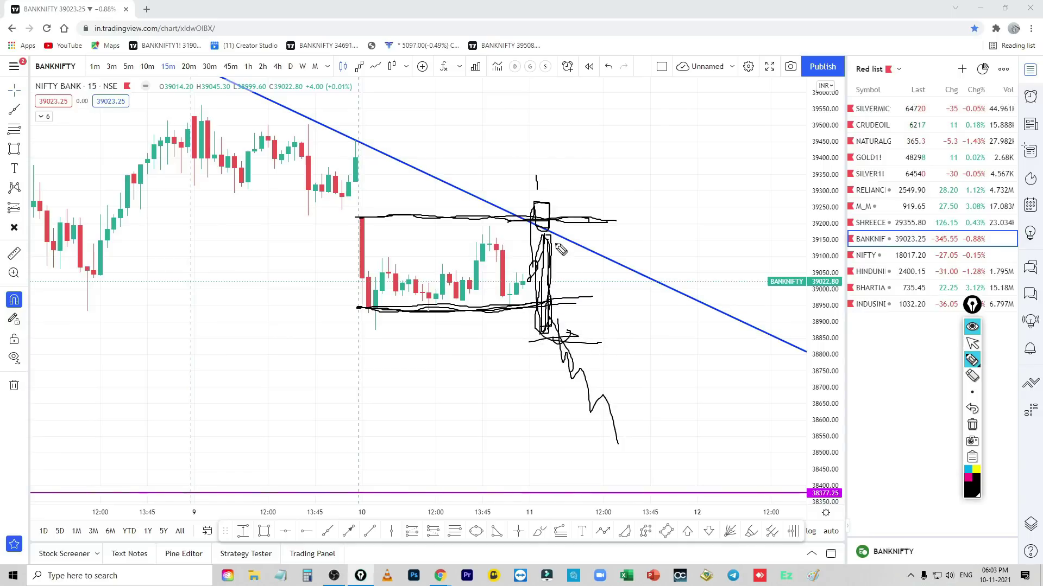
# Clear the ink and sketch sideways movement between lines near 39220 and 38930, with a rise to about 39440.
pyautogui.click(971, 424)
pyautogui.moveTo(539, 230); pyautogui.dragTo(538, 245)
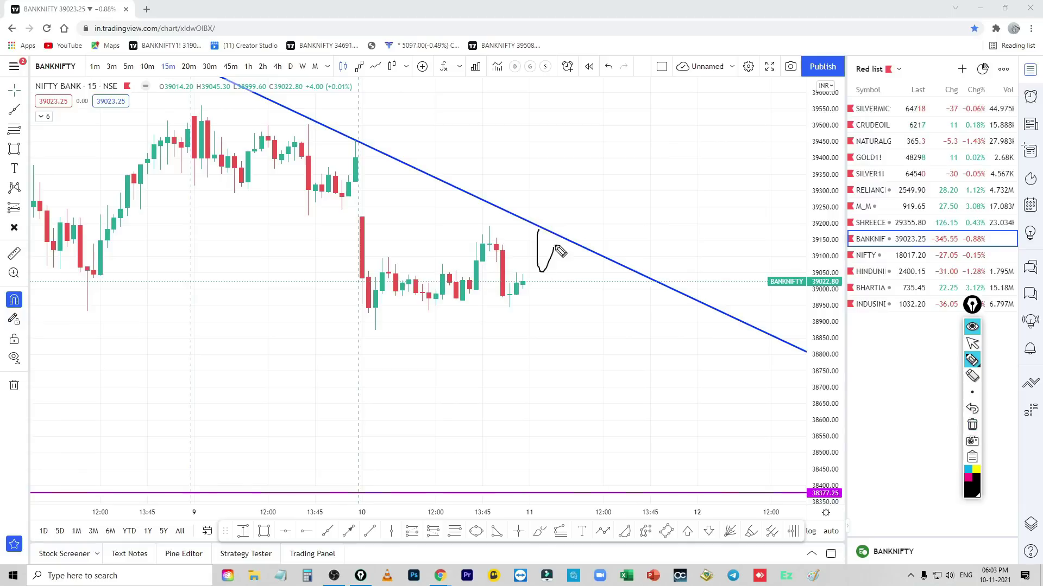
pyautogui.moveTo(569, 276); pyautogui.dragTo(569, 273)
pyautogui.moveTo(367, 309); pyautogui.dragTo(557, 316)
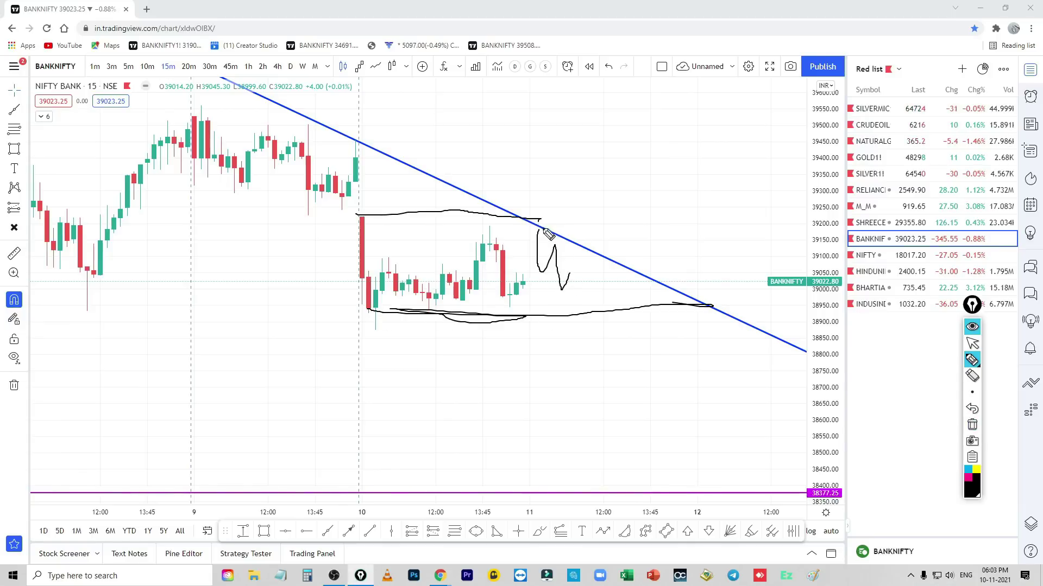
pyautogui.moveTo(543, 228)
pyautogui.mouseDown()
pyautogui.moveTo(560, 230)
pyautogui.moveTo(573, 193)
pyautogui.moveTo(626, 186)
pyautogui.moveTo(630, 145)
pyautogui.mouseUp()
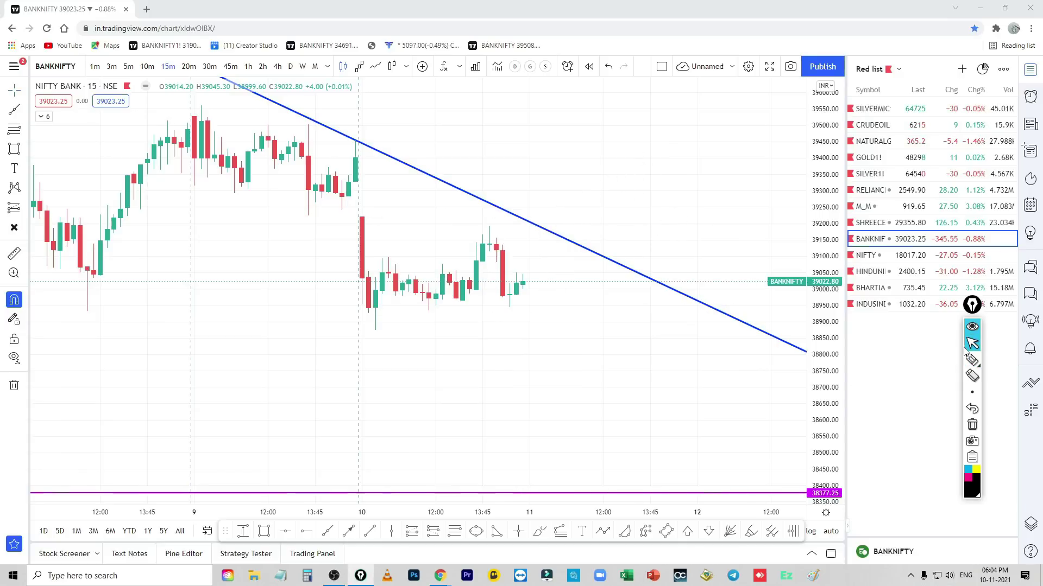
# Examine the 38377.25 and 38106.85 horizontal levels below the BANKNIFTY price and trend line.
pyautogui.scroll(-5, 705, 361)
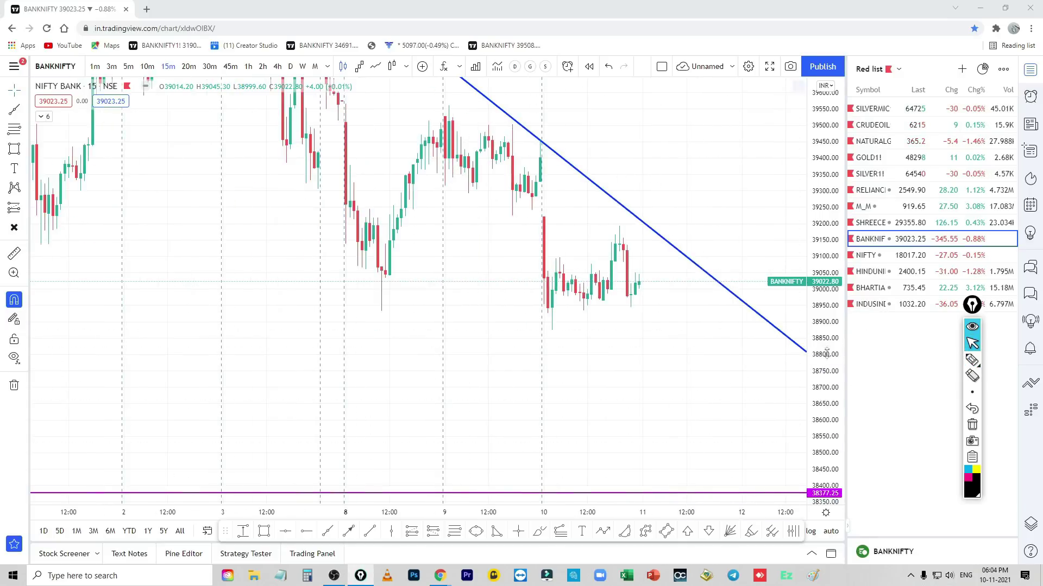
pyautogui.moveTo(825, 353); pyautogui.dragTo(803, 456)
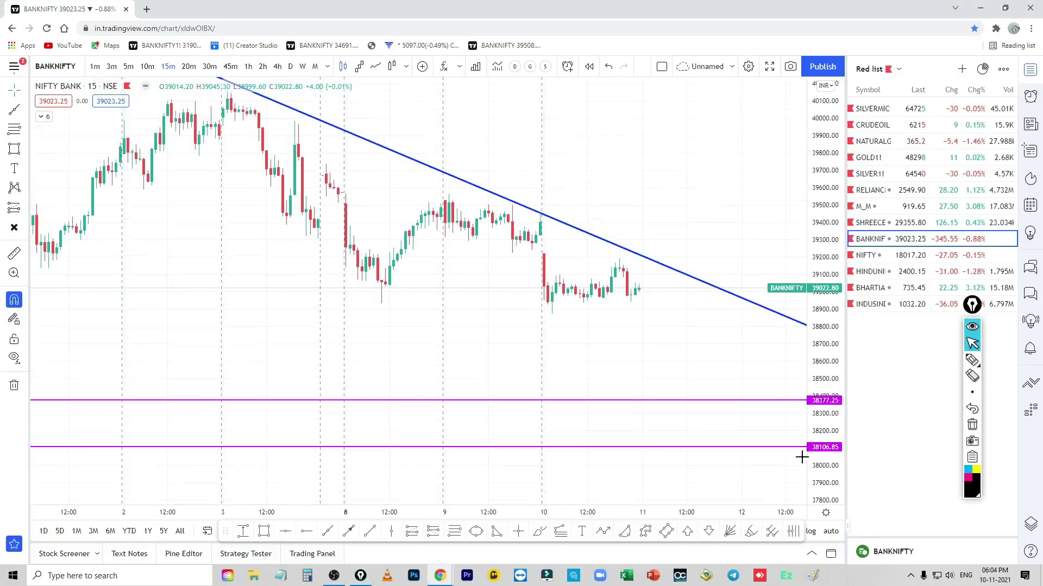
pyautogui.moveTo(640, 356); pyautogui.dragTo(472, 337)
pyautogui.click(587, 420)
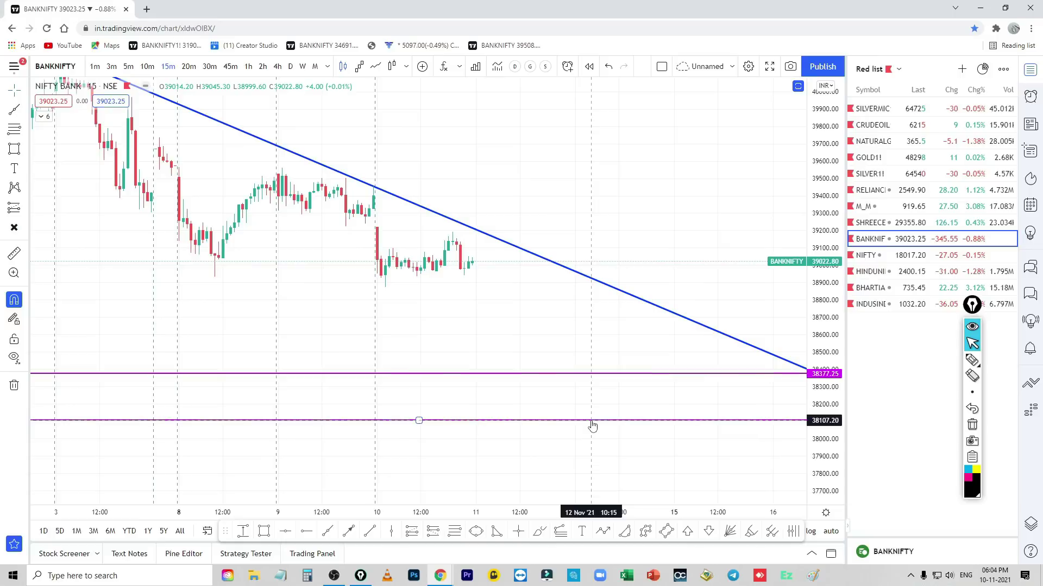
pyautogui.click(592, 426)
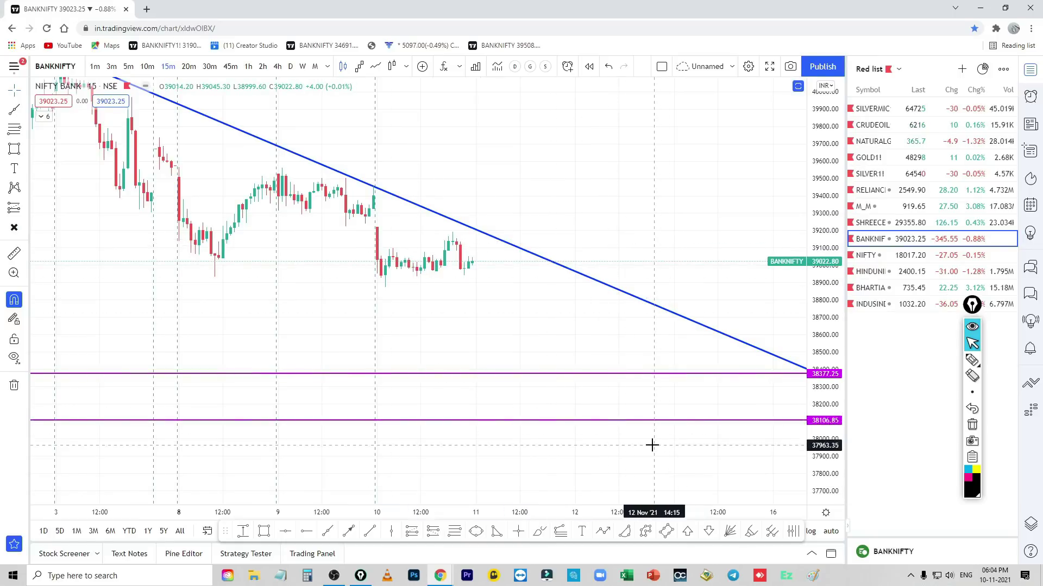
# Open the NIFTY chart on the 1-day timeframe and enlarge the October and November candles.
pyautogui.press('Down')
pyautogui.write('1d')
pyautogui.press('Return')
pyautogui.moveTo(826, 304); pyautogui.dragTo(827, 427)
pyautogui.scroll(4, 575, 374)
pyautogui.moveTo(245, 398); pyautogui.dragTo(617, 356)
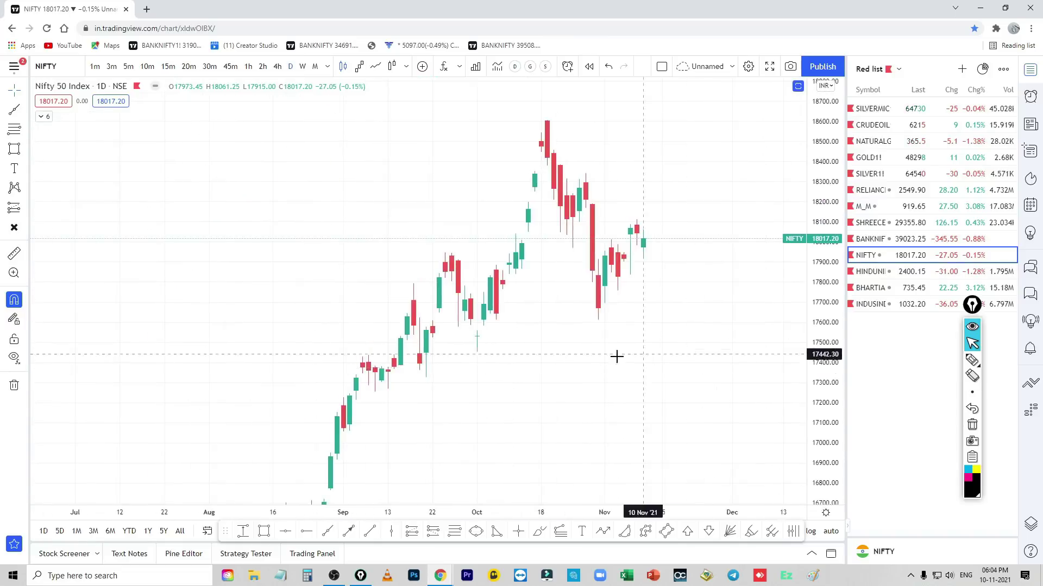
pyautogui.scroll(7, 613, 375)
pyautogui.scroll(4, 611, 392)
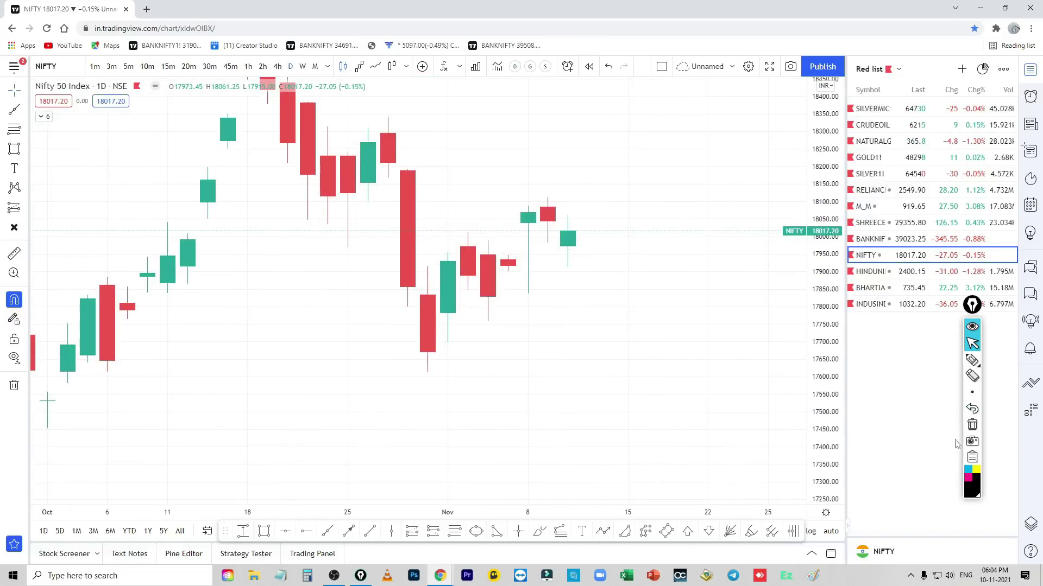
# Draw a trend line from the 29 October low to about 18225, and another from the 2 November high to about 18260.
pyautogui.click(371, 533)
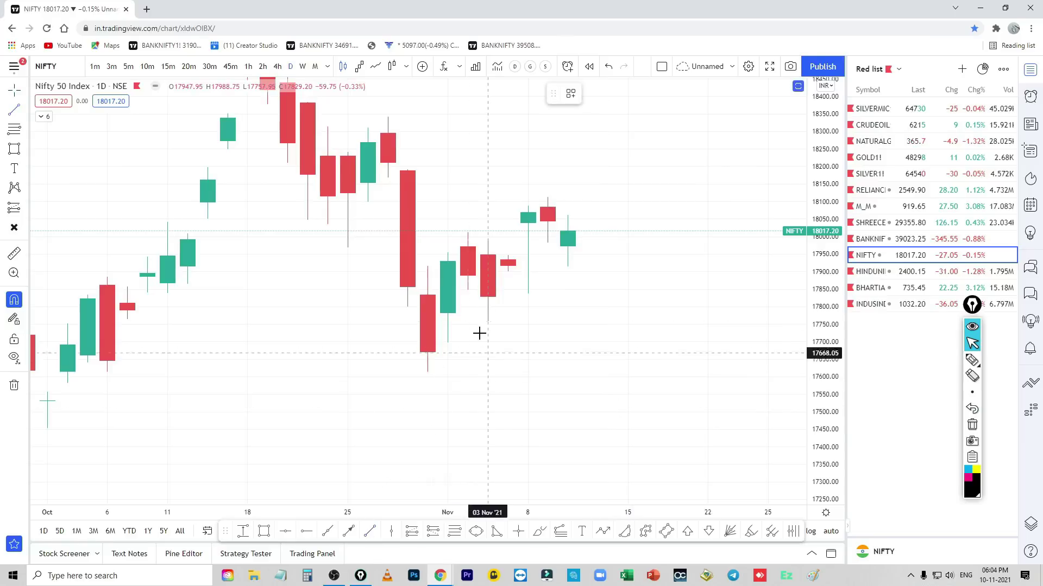
pyautogui.click(428, 372)
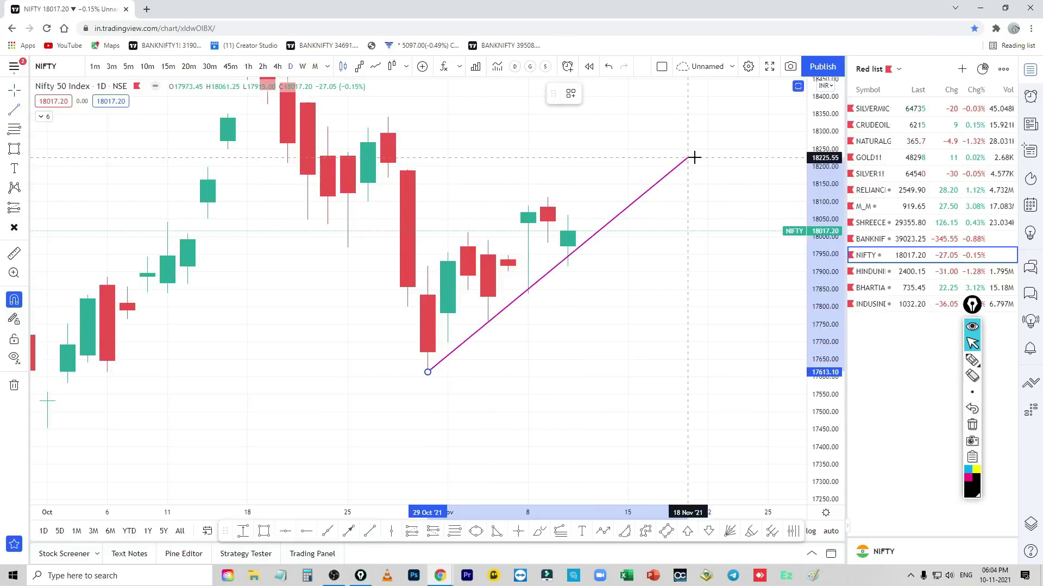
pyautogui.click(694, 157)
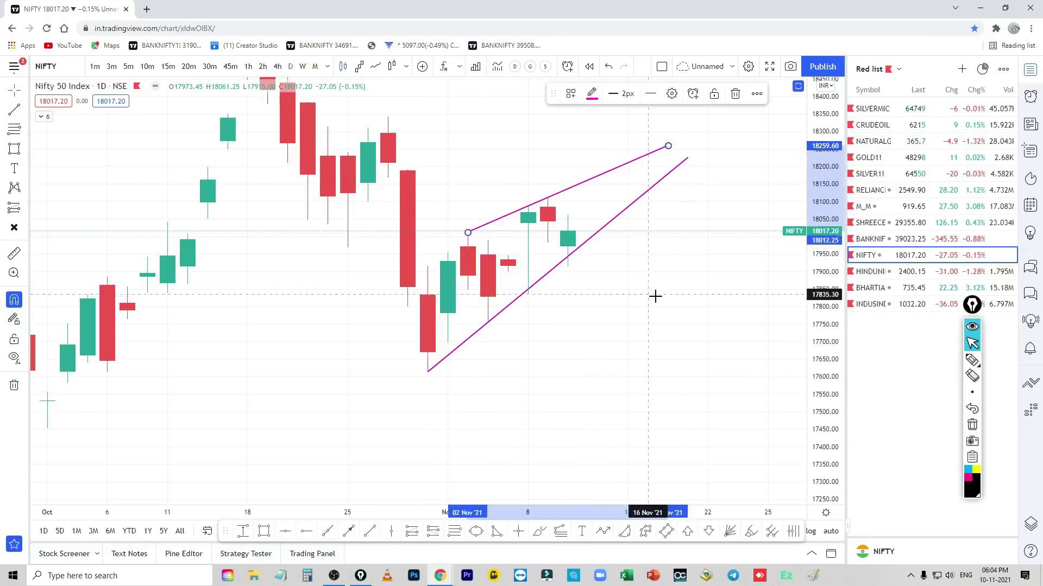
pyautogui.click(681, 393)
pyautogui.scroll(2, 679, 394)
pyautogui.moveTo(818, 445); pyautogui.dragTo(815, 314)
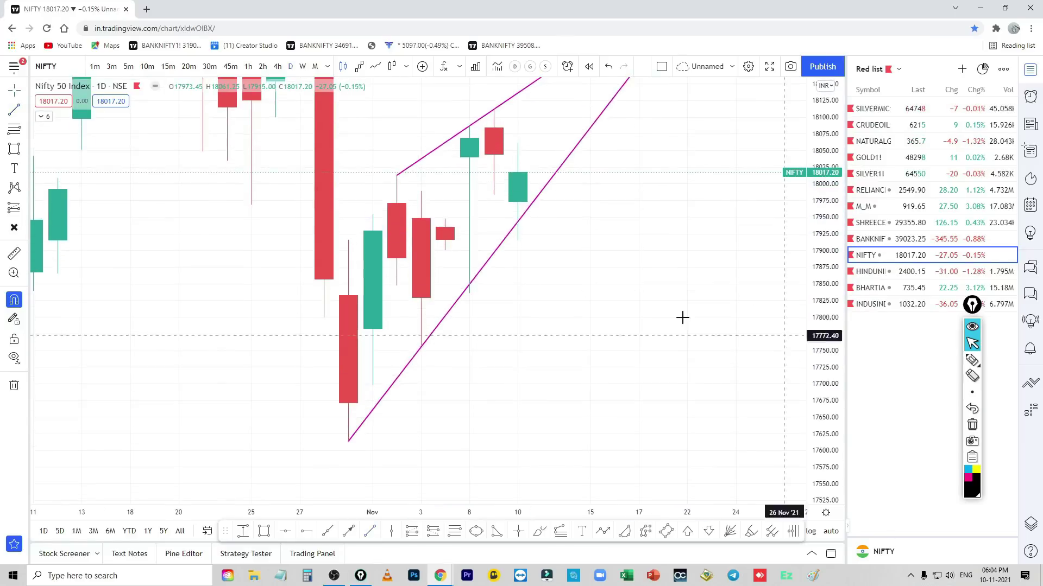
pyautogui.scroll(3, 598, 304)
pyautogui.moveTo(526, 293); pyautogui.dragTo(648, 362)
pyautogui.scroll(-4, 630, 399)
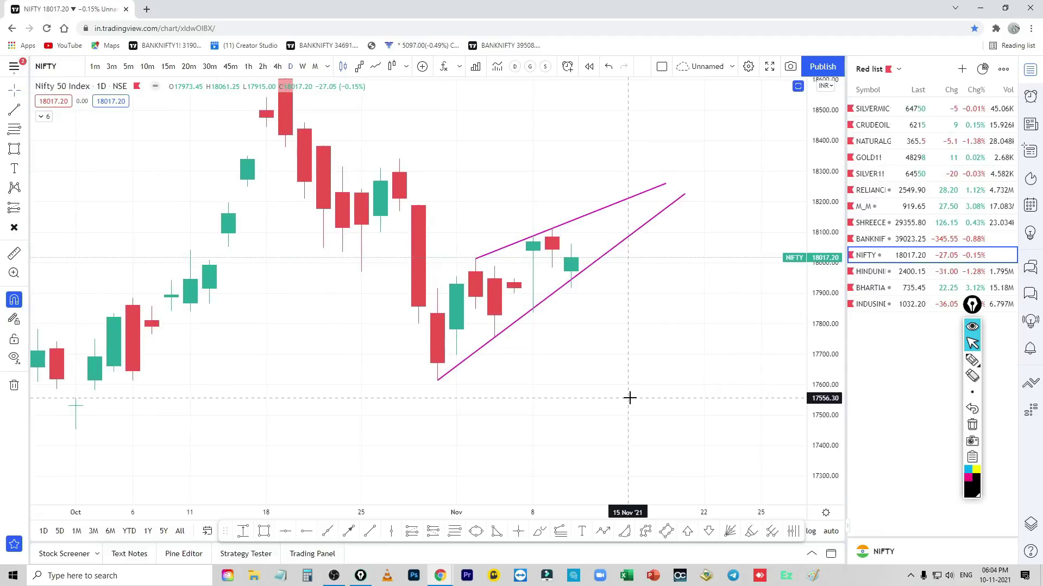
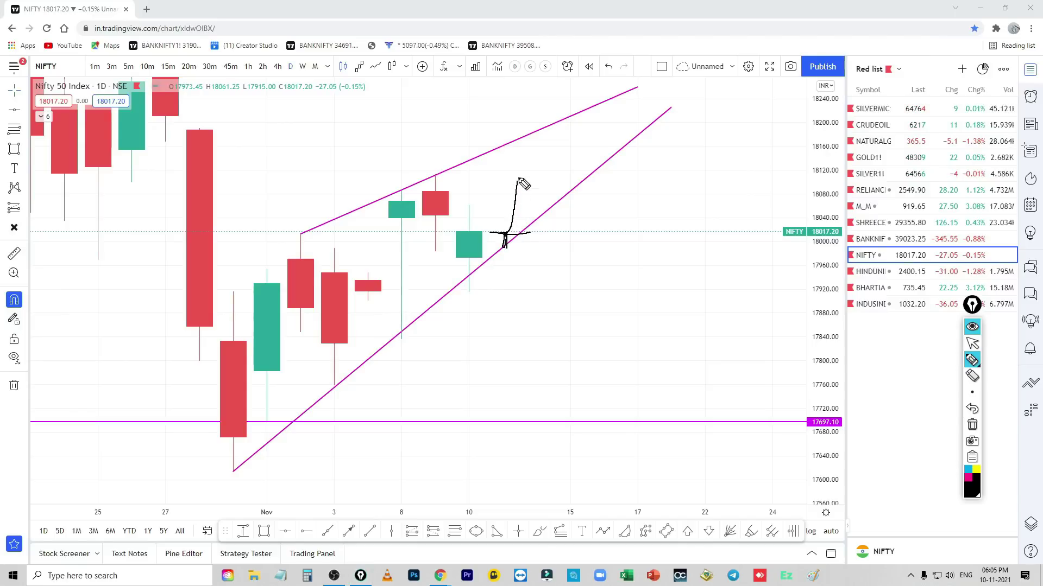
# Sketch a bullish candle up to the upper trend line, and a bearish one to about 17800 across a line at 10 November's open.
pyautogui.moveTo(535, 138); pyautogui.dragTo(529, 233)
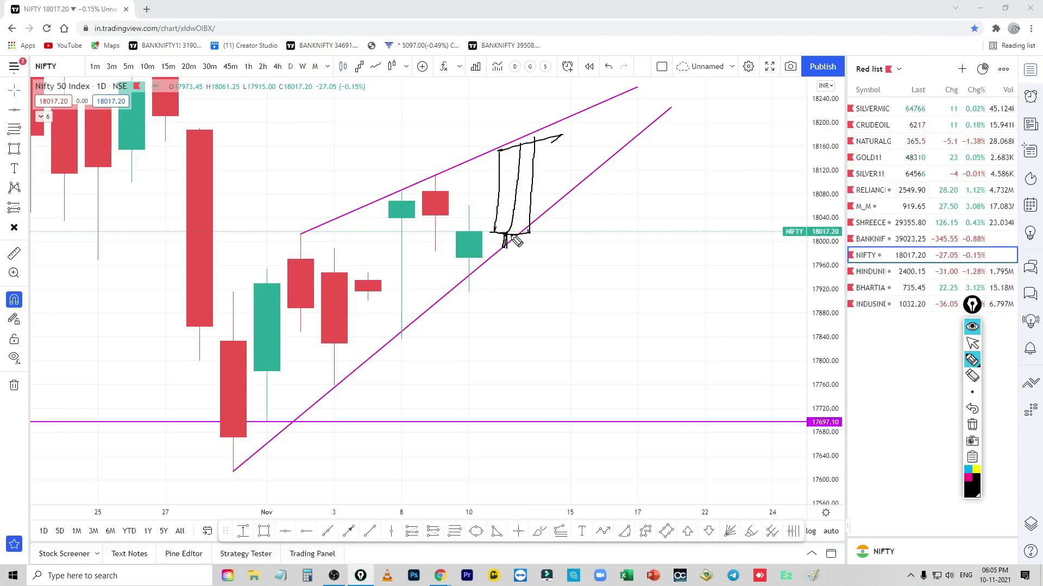
pyautogui.moveTo(469, 257)
pyautogui.mouseDown()
pyautogui.moveTo(525, 258)
pyautogui.moveTo(509, 253)
pyautogui.moveTo(535, 233)
pyautogui.moveTo(546, 368)
pyautogui.moveTo(566, 239)
pyautogui.moveTo(552, 333)
pyautogui.moveTo(561, 251)
pyautogui.moveTo(564, 366)
pyautogui.moveTo(520, 347)
pyautogui.mouseUp()
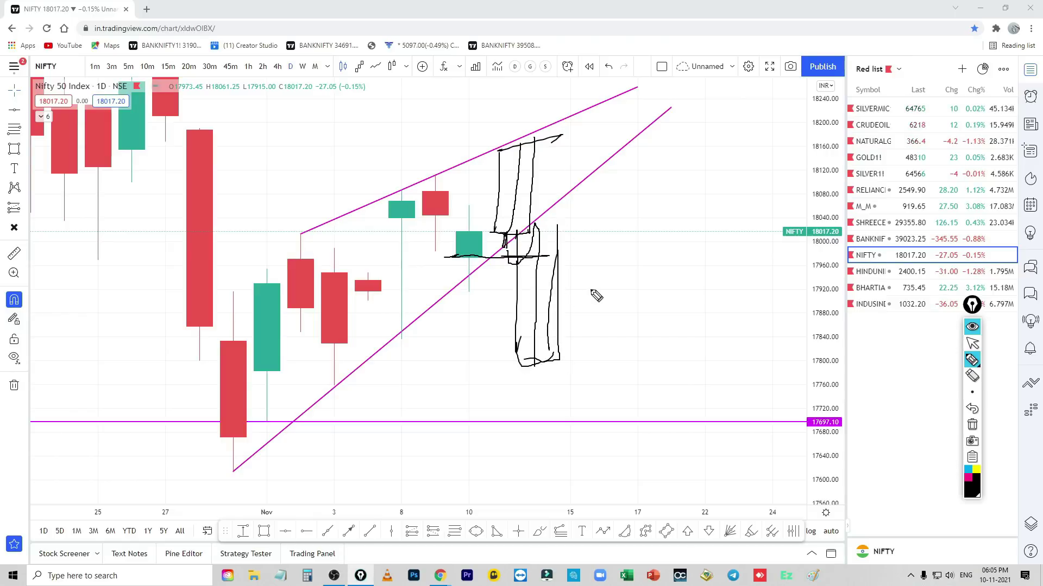
# Sketch three ascending candles with lines along their tops in the empty area, and an arrow falling to about 17700.
pyautogui.moveTo(619, 243)
pyautogui.mouseDown()
pyautogui.moveTo(618, 303)
pyautogui.moveTo(627, 245)
pyautogui.mouseUp()
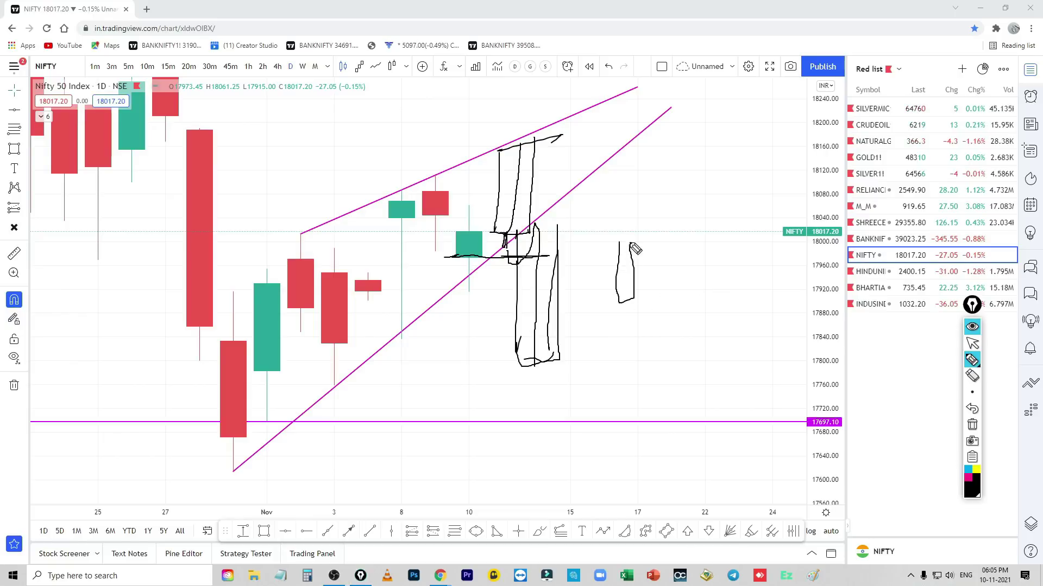
pyautogui.moveTo(642, 297)
pyautogui.mouseDown()
pyautogui.moveTo(650, 234)
pyautogui.moveTo(659, 314)
pyautogui.mouseUp()
pyautogui.moveTo(669, 237)
pyautogui.mouseDown()
pyautogui.moveTo(684, 181)
pyautogui.moveTo(674, 235)
pyautogui.mouseUp()
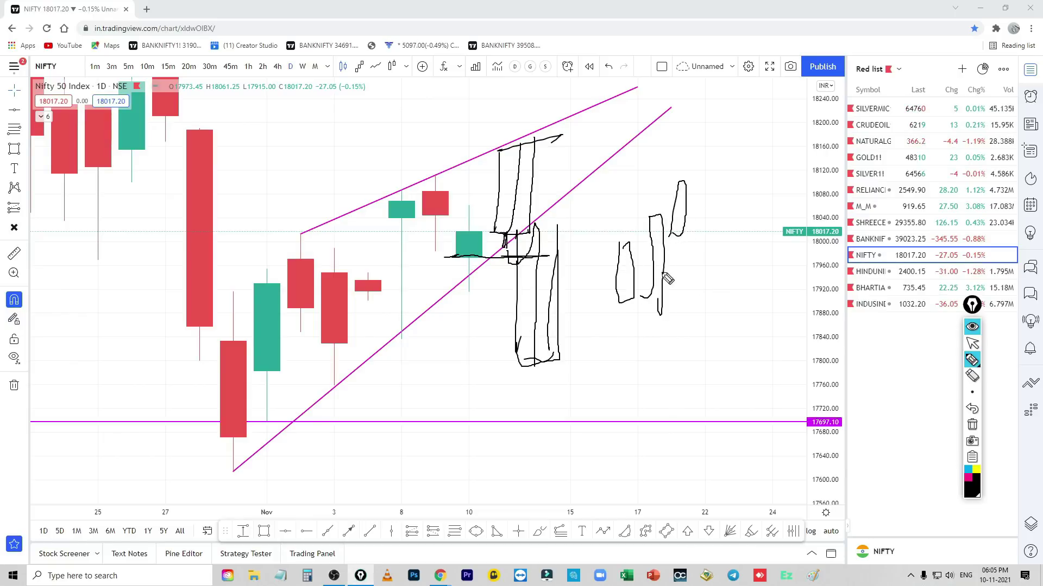
pyautogui.moveTo(585, 244); pyautogui.dragTo(707, 228)
pyautogui.moveTo(586, 270)
pyautogui.mouseDown()
pyautogui.moveTo(702, 182)
pyautogui.moveTo(619, 268)
pyautogui.mouseUp()
pyautogui.moveTo(692, 188); pyautogui.dragTo(682, 402)
pyautogui.moveTo(661, 366); pyautogui.dragTo(682, 401)
pyautogui.moveTo(724, 352); pyautogui.dragTo(663, 423)
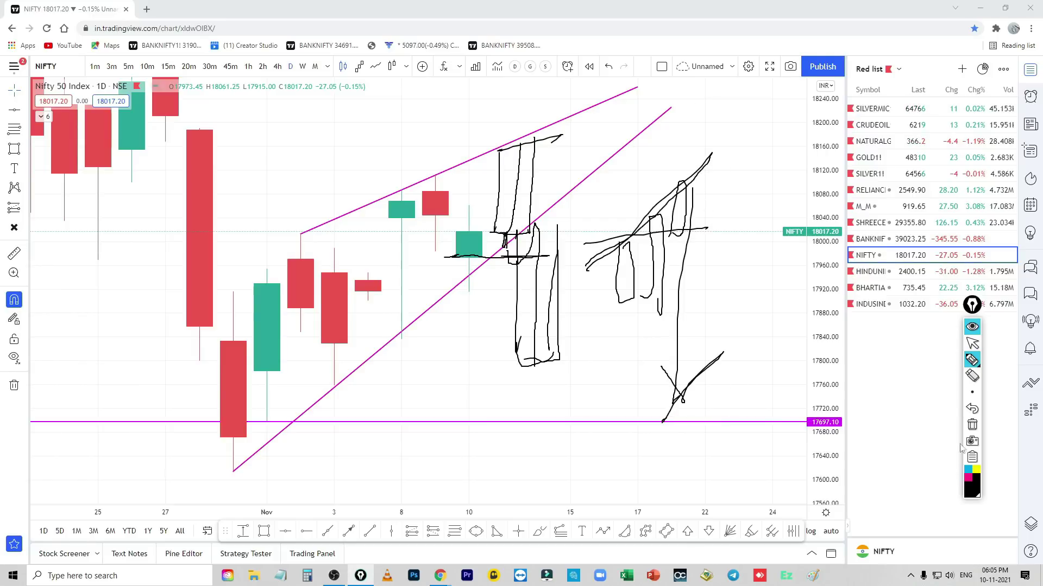
# Clear the ink and switch the NIFTY chart to the 15-minute timeframe, framing the 10 November session.
pyautogui.click(973, 428)
pyautogui.click(972, 343)
pyautogui.click(163, 66)
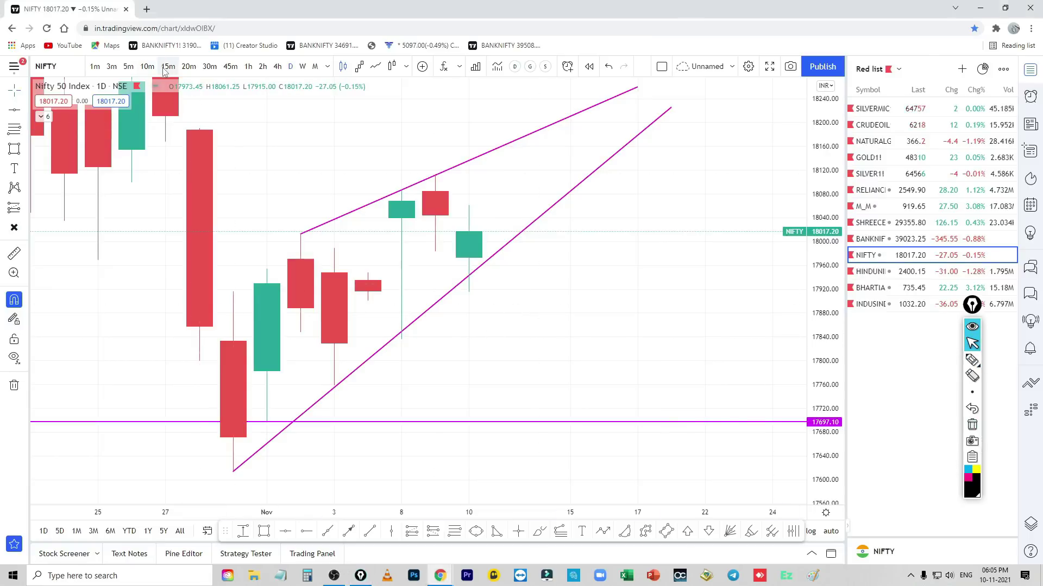
pyautogui.moveTo(786, 298); pyautogui.dragTo(687, 333)
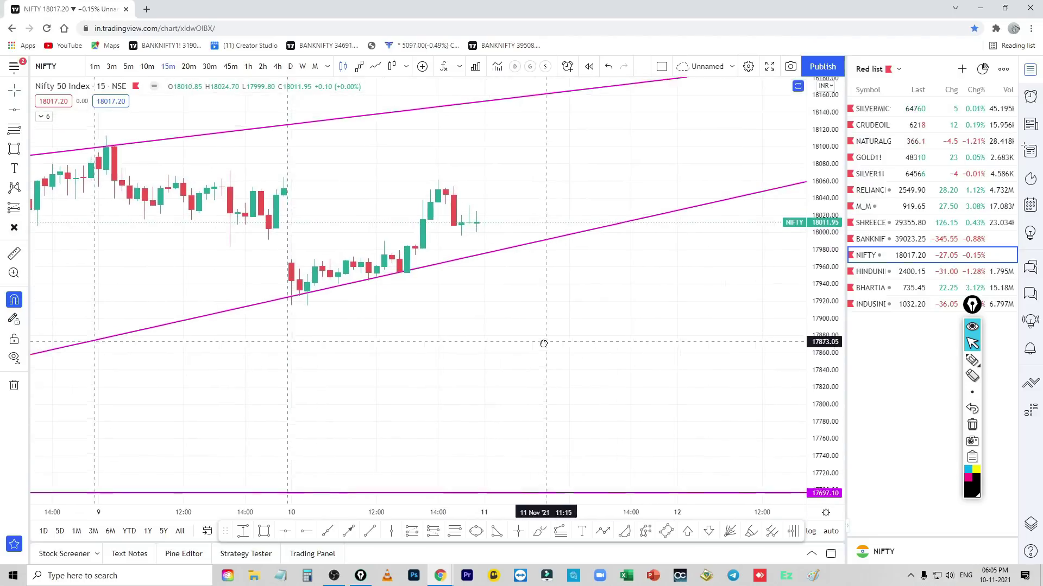
# Sketch a bearish candle for 11 November from about 18010 to 17922, with a horizontal line across it at about 17930.
pyautogui.click(972, 360)
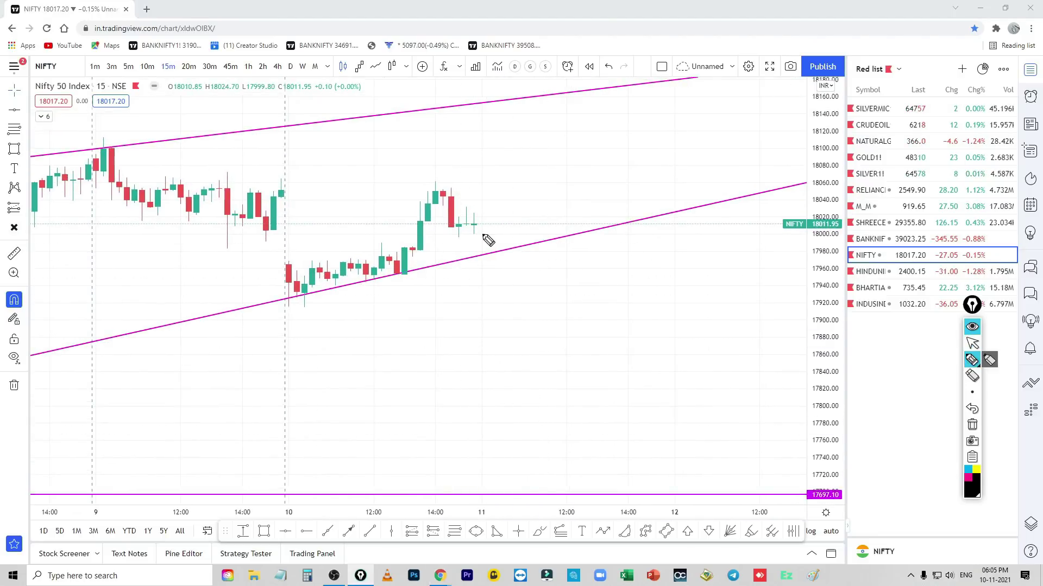
pyautogui.moveTo(482, 227); pyautogui.dragTo(482, 250)
pyautogui.moveTo(486, 294); pyautogui.dragTo(489, 228)
pyautogui.moveTo(272, 294); pyautogui.dragTo(563, 289)
pyautogui.moveTo(477, 293); pyautogui.dragTo(489, 225)
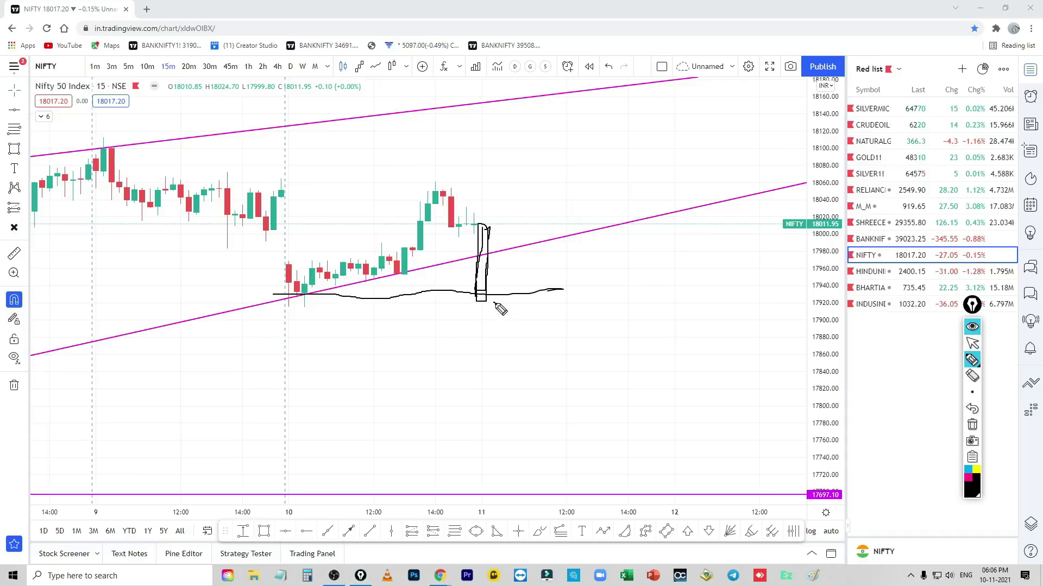
# Sketch a rebound to the lower trend line with a fall to about 17835, mark the candle's top with an arrow, and clear the ink.
pyautogui.moveTo(495, 283)
pyautogui.mouseDown()
pyautogui.moveTo(511, 272)
pyautogui.moveTo(511, 251)
pyautogui.mouseUp()
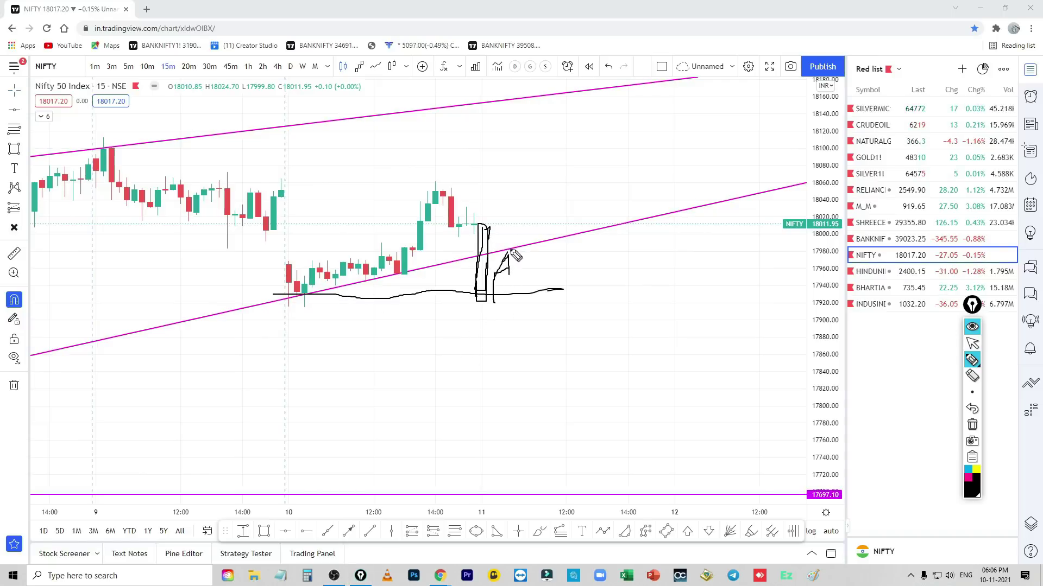
pyautogui.moveTo(517, 289); pyautogui.dragTo(524, 376)
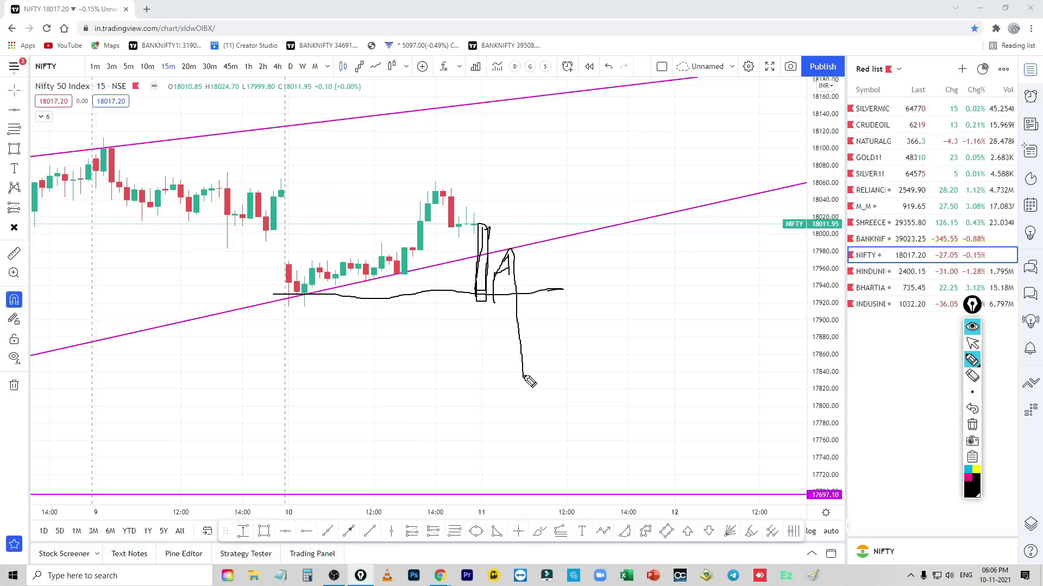
pyautogui.moveTo(452, 300); pyautogui.dragTo(559, 291)
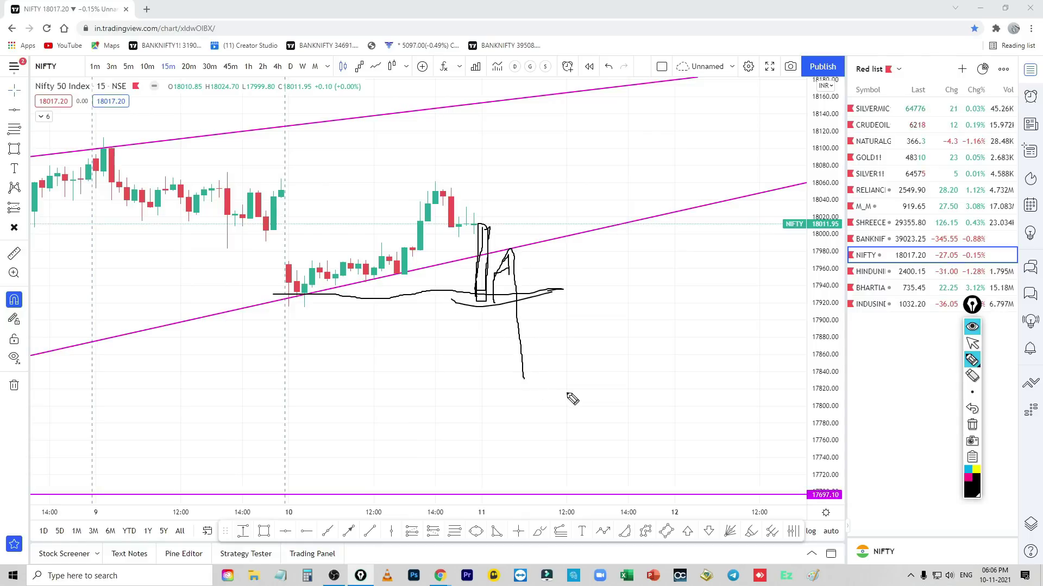
pyautogui.moveTo(529, 186)
pyautogui.mouseDown()
pyautogui.moveTo(496, 230)
pyautogui.moveTo(503, 215)
pyautogui.moveTo(533, 231)
pyautogui.mouseUp()
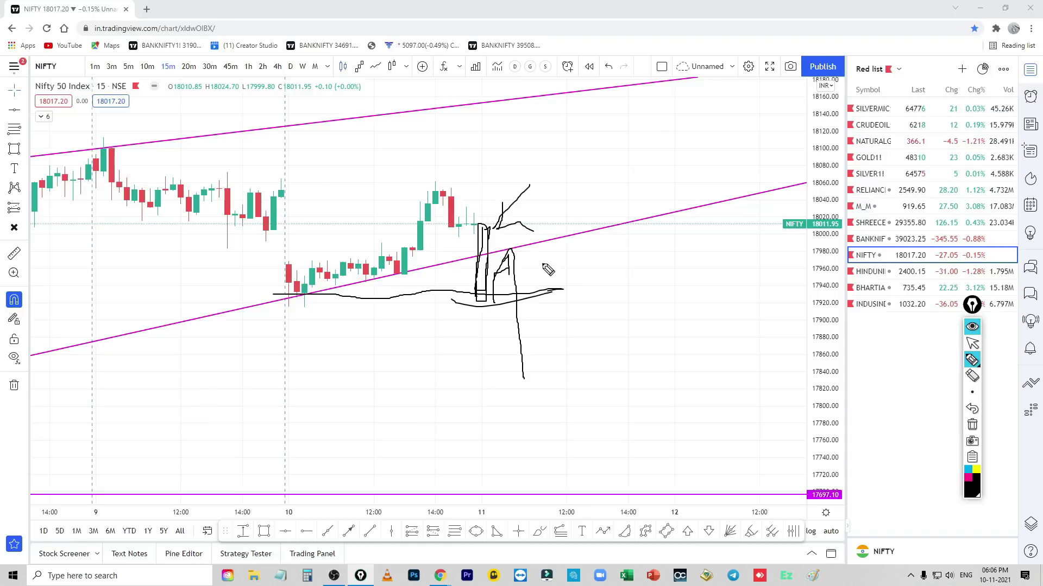
pyautogui.moveTo(490, 308); pyautogui.dragTo(511, 253)
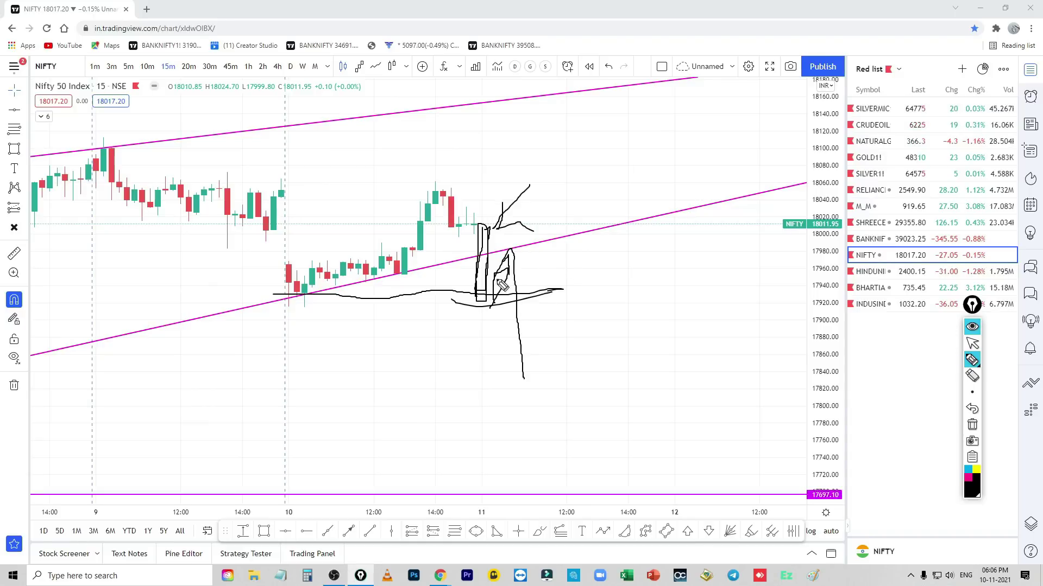
pyautogui.moveTo(490, 307)
pyautogui.mouseDown()
pyautogui.moveTo(508, 277)
pyautogui.moveTo(532, 363)
pyautogui.mouseUp()
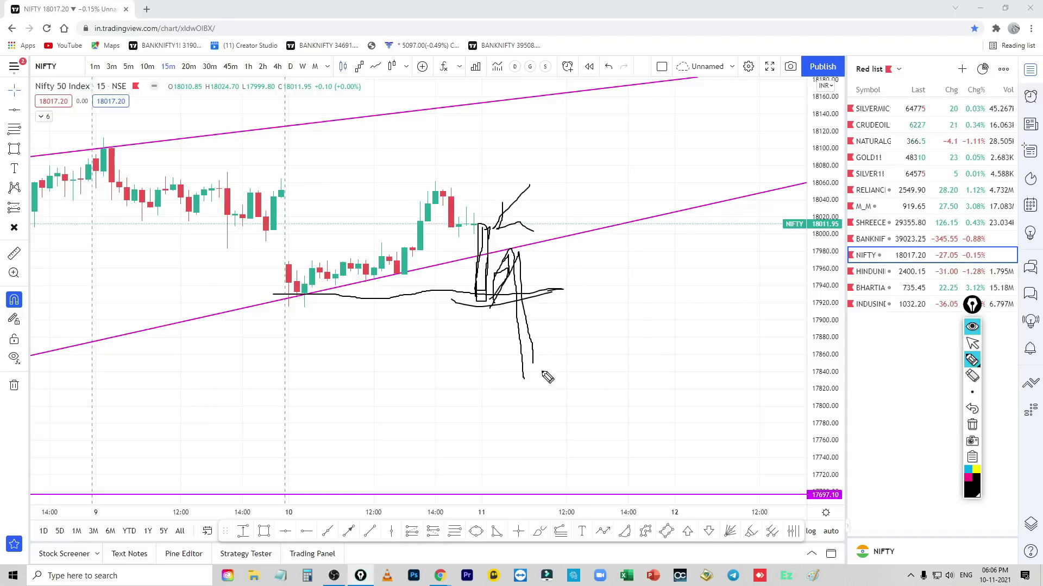
pyautogui.click(972, 425)
pyautogui.click(972, 343)
# Sketch small candles above the lower trend line with a path to about 18190 and back to 18060, plus a tall candle with a rising path.
pyautogui.scroll(-5, 661, 380)
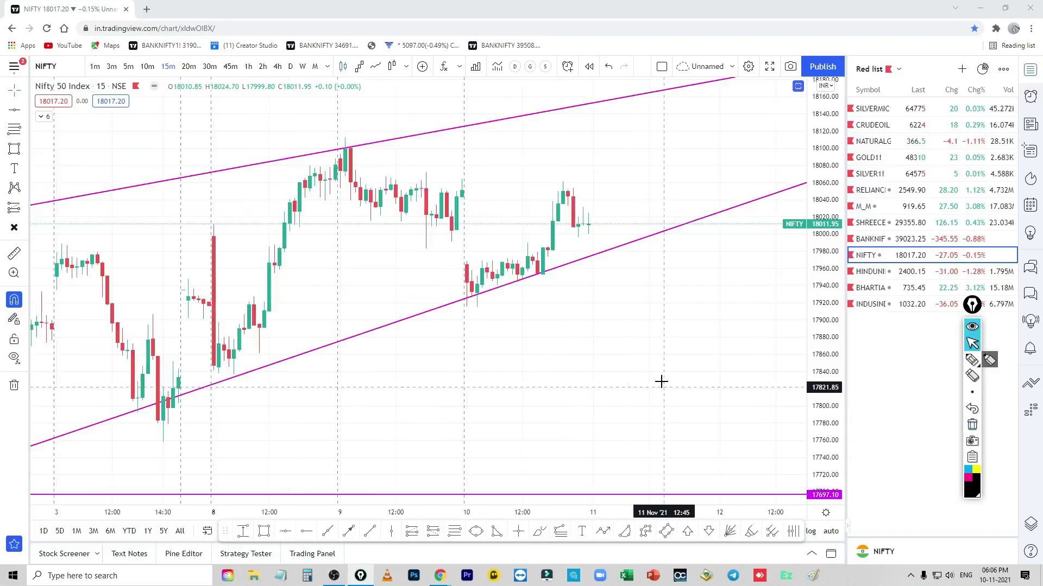
pyautogui.click(972, 360)
pyautogui.moveTo(498, 257)
pyautogui.mouseDown()
pyautogui.moveTo(496, 290)
pyautogui.moveTo(504, 265)
pyautogui.moveTo(522, 278)
pyautogui.moveTo(521, 260)
pyautogui.moveTo(531, 274)
pyautogui.mouseUp()
pyautogui.moveTo(580, 307)
pyautogui.mouseDown()
pyautogui.moveTo(579, 395)
pyautogui.moveTo(597, 312)
pyautogui.moveTo(571, 342)
pyautogui.mouseUp()
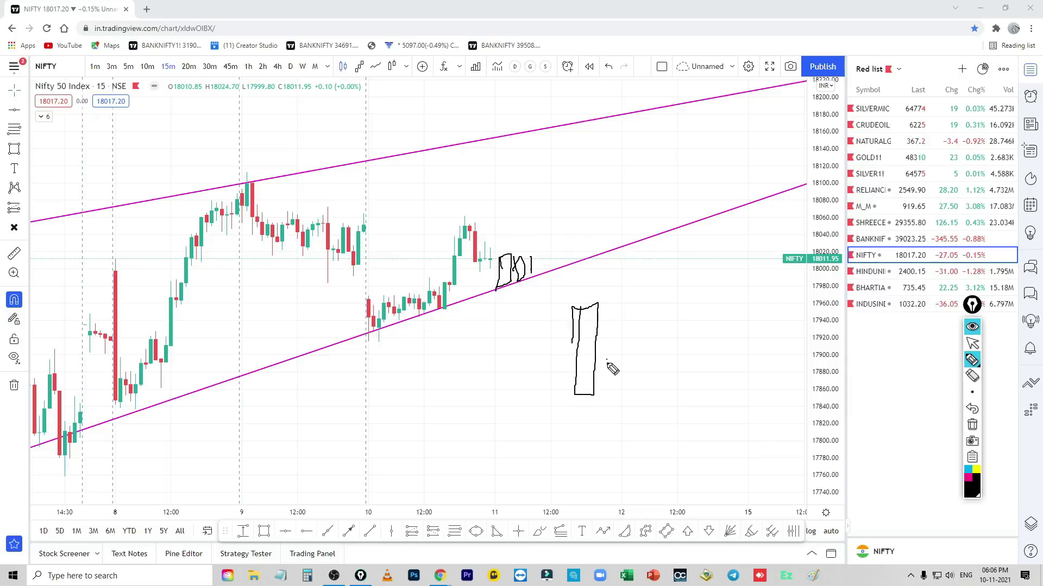
pyautogui.moveTo(623, 392)
pyautogui.mouseDown()
pyautogui.moveTo(619, 345)
pyautogui.moveTo(630, 353)
pyautogui.moveTo(636, 330)
pyautogui.moveTo(679, 326)
pyautogui.moveTo(749, 231)
pyautogui.moveTo(759, 137)
pyautogui.mouseUp()
pyautogui.moveTo(515, 255)
pyautogui.mouseDown()
pyautogui.moveTo(639, 105)
pyautogui.moveTo(676, 220)
pyautogui.mouseUp()
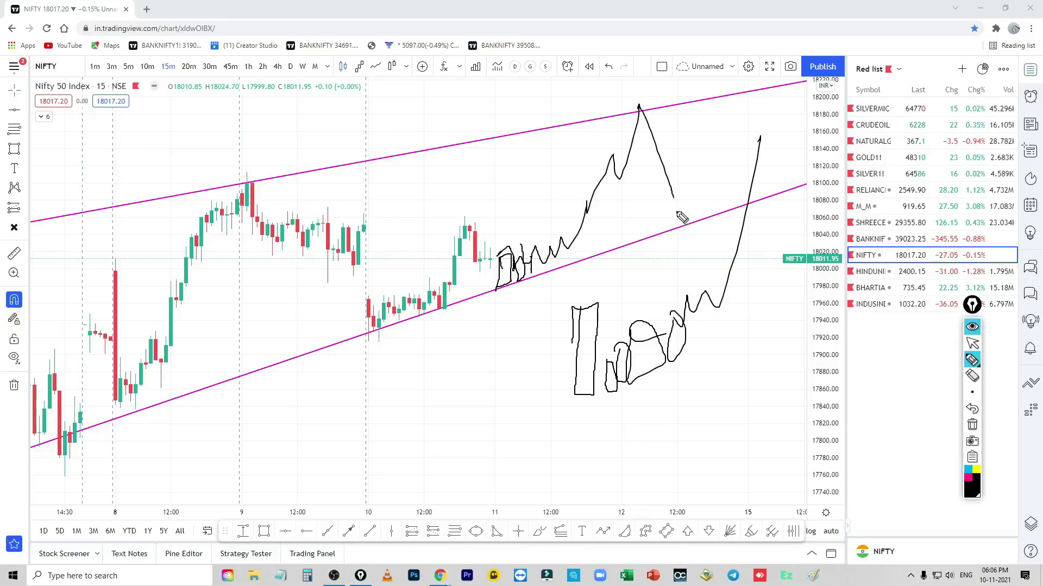
pyautogui.moveTo(639, 106); pyautogui.dragTo(679, 218)
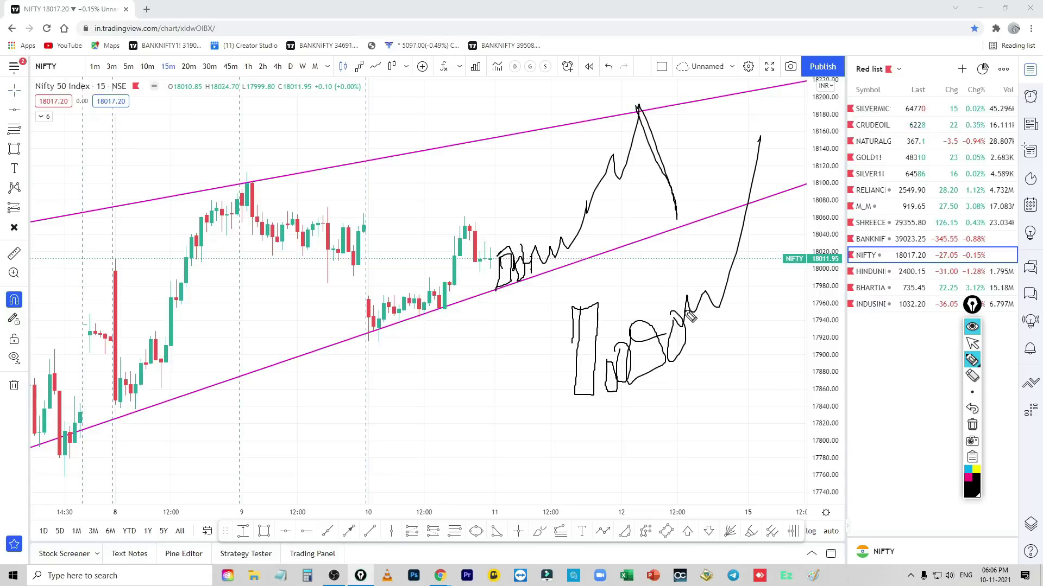
# Clear the ink and frame the NIFTY chart to show both trend lines from 29 October onwards.
pyautogui.click(971, 424)
pyautogui.click(972, 344)
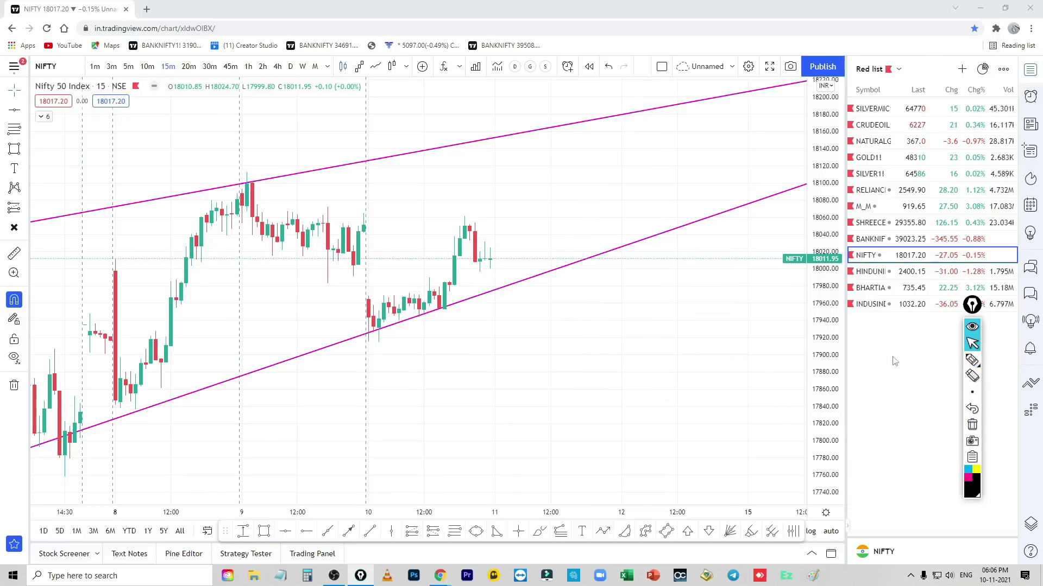
pyautogui.scroll(-6, 776, 326)
pyautogui.moveTo(817, 329); pyautogui.dragTo(818, 409)
pyautogui.scroll(-1, 695, 397)
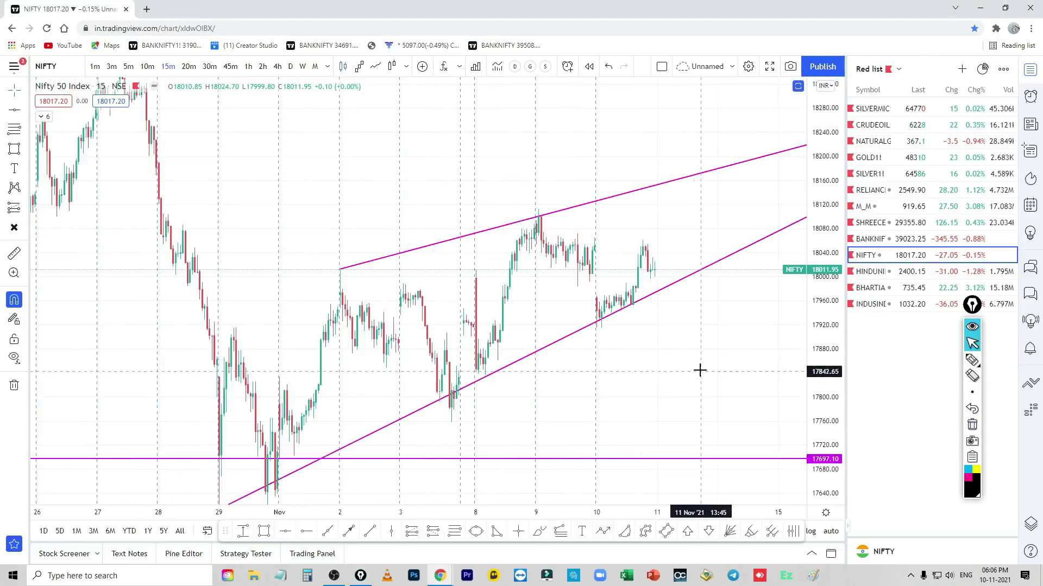
pyautogui.moveTo(699, 370); pyautogui.dragTo(656, 326)
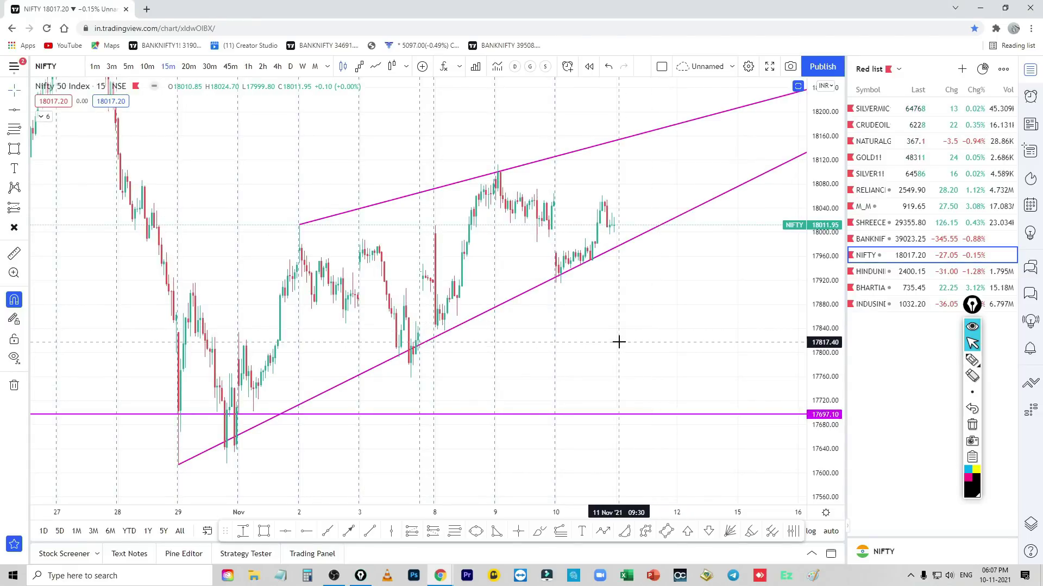
pyautogui.scroll(1, 624, 326)
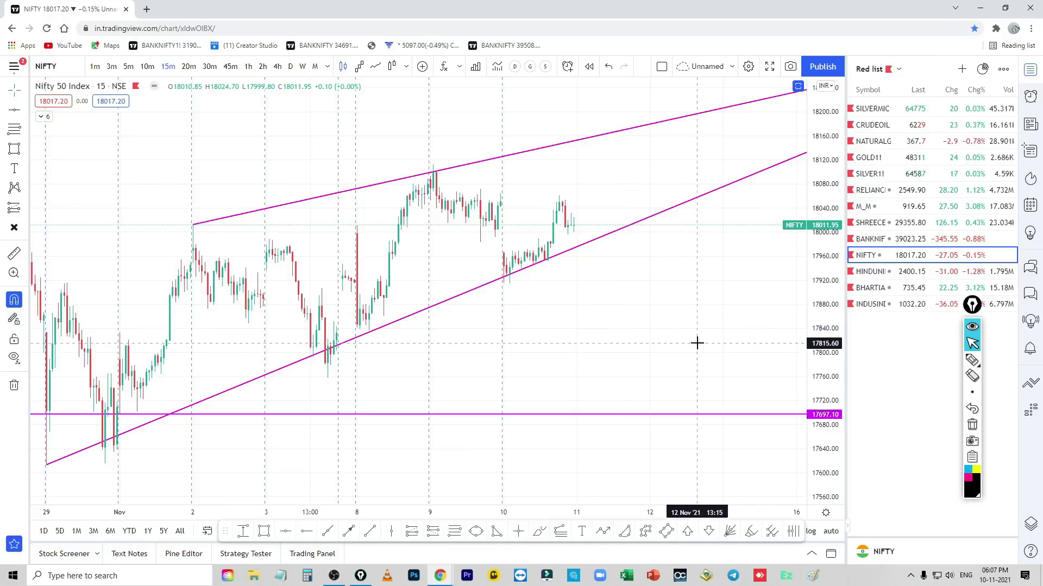
# Review the marked levels on the 15-minute charts of RELIANCE, M_M and SHREECEM.
pyautogui.click(869, 191)
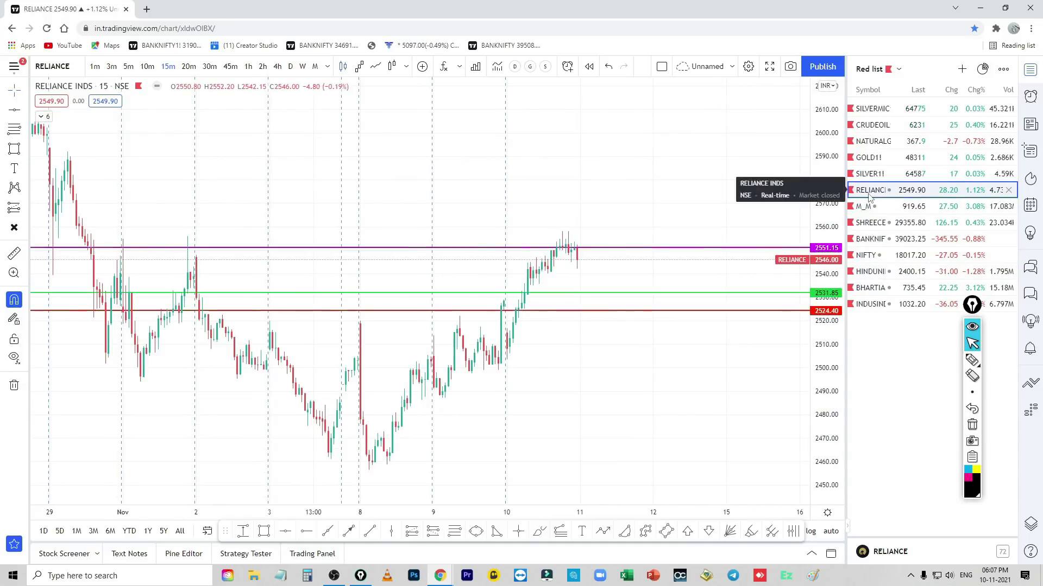
pyautogui.click(869, 207)
pyautogui.moveTo(733, 303); pyautogui.dragTo(694, 412)
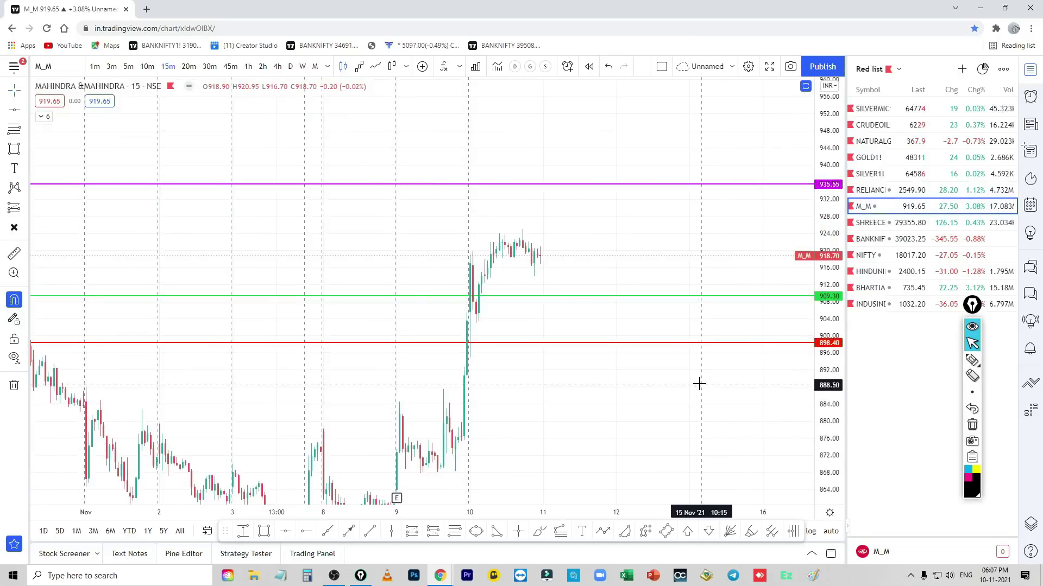
pyautogui.scroll(2, 697, 382)
pyautogui.click(869, 224)
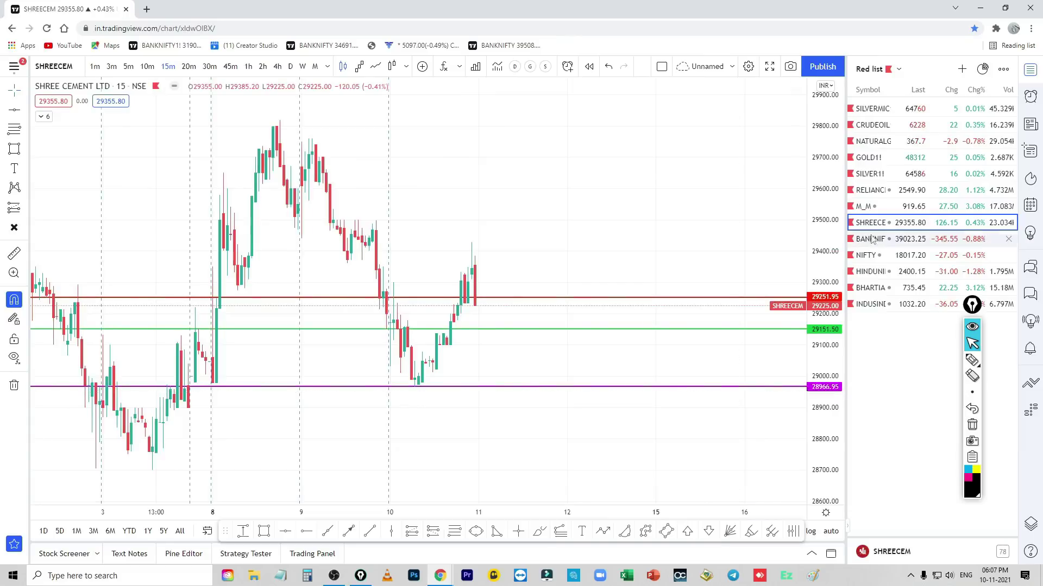
# Open the HINDUNILVR chart and handwrite the prices of its marked horizontal levels beside the lines.
pyautogui.click(869, 271)
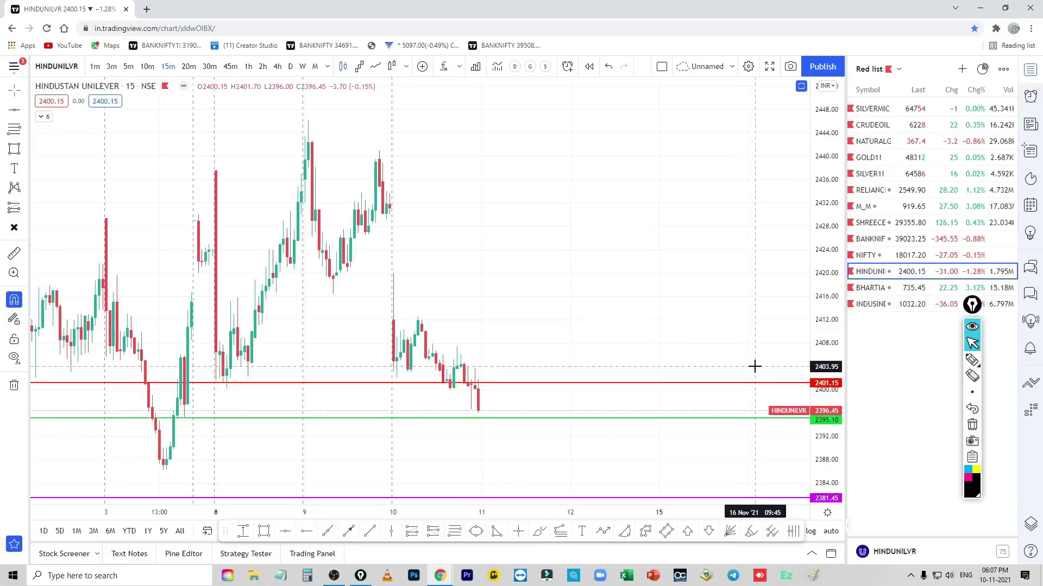
pyautogui.click(972, 359)
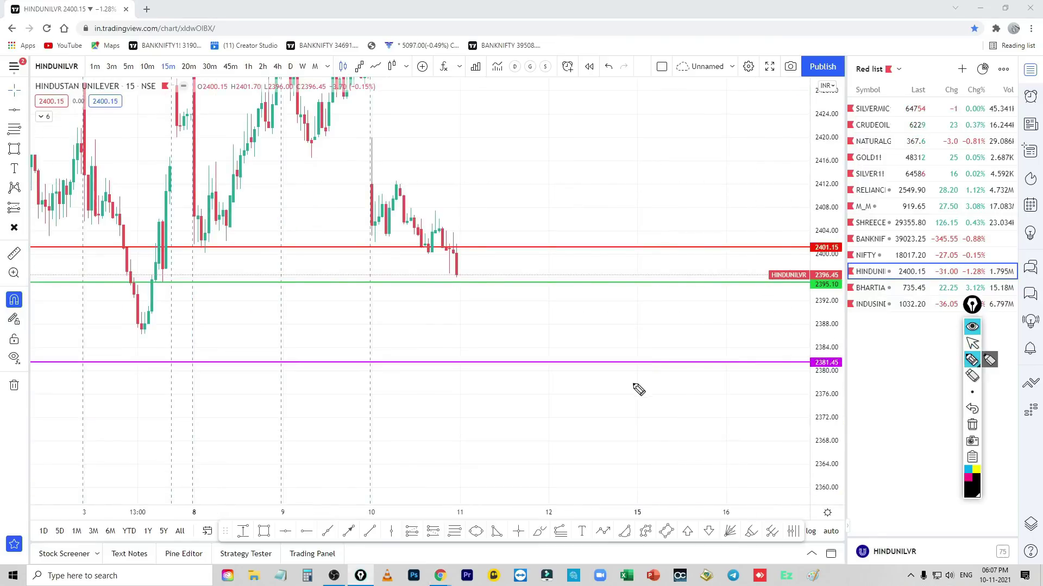
pyautogui.moveTo(516, 324)
pyautogui.mouseDown()
pyautogui.moveTo(525, 336)
pyautogui.moveTo(565, 336)
pyautogui.mouseUp()
pyautogui.moveTo(605, 297)
pyautogui.mouseDown()
pyautogui.moveTo(648, 326)
pyautogui.moveTo(694, 276)
pyautogui.mouseUp()
pyautogui.moveTo(556, 418)
pyautogui.mouseDown()
pyautogui.moveTo(597, 425)
pyautogui.moveTo(612, 395)
pyautogui.moveTo(646, 386)
pyautogui.moveTo(672, 407)
pyautogui.mouseUp()
pyautogui.moveTo(557, 224)
pyautogui.mouseDown()
pyautogui.moveTo(565, 242)
pyautogui.moveTo(614, 227)
pyautogui.mouseUp()
pyautogui.moveTo(603, 207); pyautogui.dragTo(617, 238)
pyautogui.moveTo(638, 200)
pyautogui.mouseDown()
pyautogui.moveTo(652, 231)
pyautogui.moveTo(722, 218)
pyautogui.mouseUp()
pyautogui.click(692, 218)
pyautogui.moveTo(727, 177)
pyautogui.mouseDown()
pyautogui.moveTo(735, 199)
pyautogui.moveTo(722, 216)
pyautogui.mouseUp()
pyautogui.moveTo(727, 173); pyautogui.dragTo(754, 155)
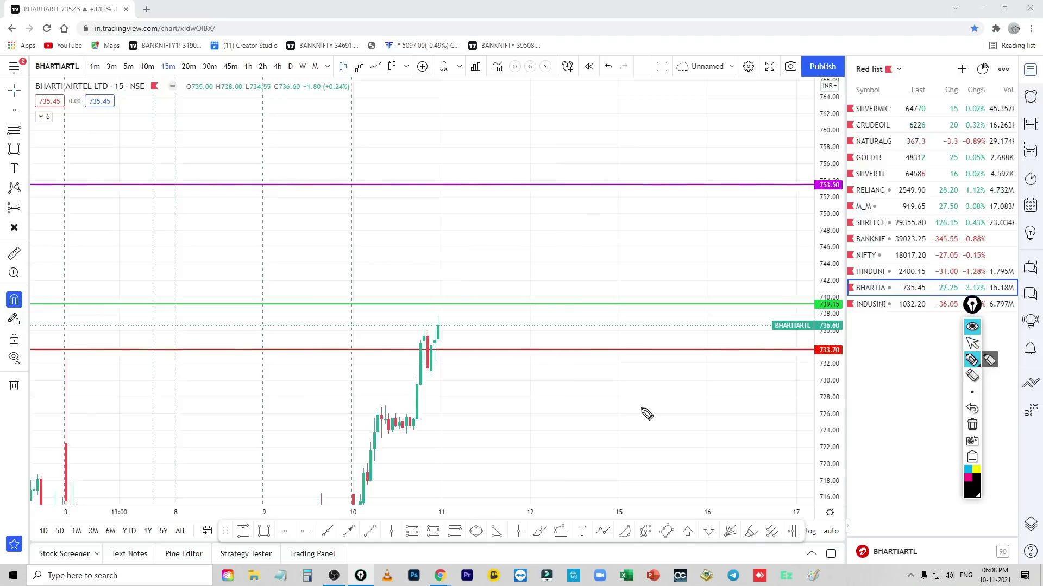
# Handwrite the level prices 739, 753.50 and 733.70 near their lines on the BHARTIARTL chart, and clear the ink.
pyautogui.moveTo(541, 307); pyautogui.dragTo(555, 326)
pyautogui.moveTo(563, 289)
pyautogui.mouseDown()
pyautogui.moveTo(576, 314)
pyautogui.moveTo(603, 272)
pyautogui.moveTo(625, 314)
pyautogui.mouseUp()
pyautogui.moveTo(550, 189); pyautogui.dragTo(579, 233)
pyautogui.moveTo(565, 219); pyautogui.dragTo(581, 205)
pyautogui.moveTo(587, 191)
pyautogui.mouseDown()
pyautogui.moveTo(603, 210)
pyautogui.moveTo(590, 218)
pyautogui.mouseUp()
pyautogui.moveTo(592, 190)
pyautogui.mouseDown()
pyautogui.moveTo(610, 167)
pyautogui.moveTo(620, 198)
pyautogui.mouseUp()
pyautogui.moveTo(674, 173); pyautogui.dragTo(655, 189)
pyautogui.moveTo(683, 152)
pyautogui.mouseDown()
pyautogui.moveTo(685, 170)
pyautogui.moveTo(682, 153)
pyautogui.mouseUp()
pyautogui.moveTo(532, 401)
pyautogui.mouseDown()
pyautogui.moveTo(586, 381)
pyautogui.moveTo(590, 415)
pyautogui.mouseUp()
pyautogui.moveTo(576, 399)
pyautogui.mouseDown()
pyautogui.moveTo(638, 377)
pyautogui.moveTo(625, 396)
pyautogui.mouseUp()
pyautogui.moveTo(638, 359)
pyautogui.mouseDown()
pyautogui.moveTo(653, 357)
pyautogui.moveTo(652, 389)
pyautogui.mouseUp()
pyautogui.click(670, 371)
pyautogui.moveTo(667, 348)
pyautogui.mouseDown()
pyautogui.moveTo(688, 335)
pyautogui.moveTo(703, 376)
pyautogui.mouseUp()
pyautogui.moveTo(688, 358)
pyautogui.mouseDown()
pyautogui.moveTo(716, 340)
pyautogui.moveTo(728, 348)
pyautogui.mouseUp()
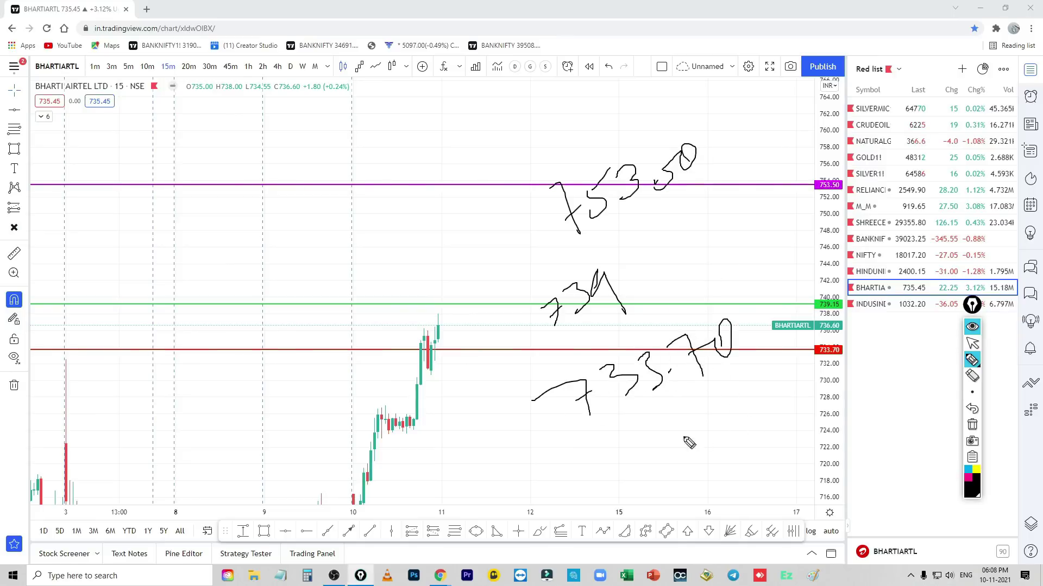
pyautogui.click(972, 425)
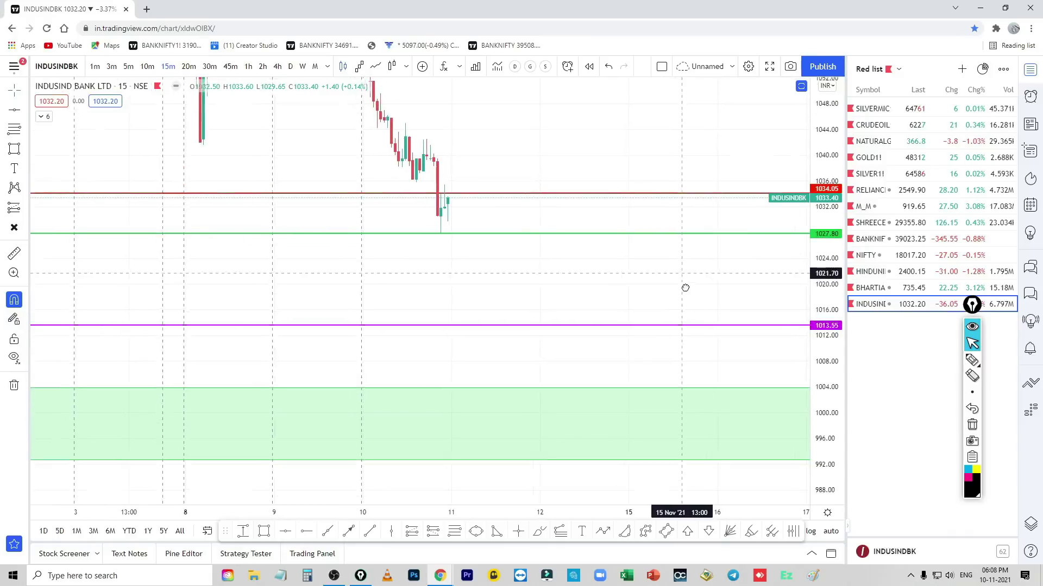
# Handwrite 1027 near the green level and 1013.5 above the purple level on the INDUSINDBK chart, underlining both.
pyautogui.moveTo(684, 286); pyautogui.dragTo(691, 310)
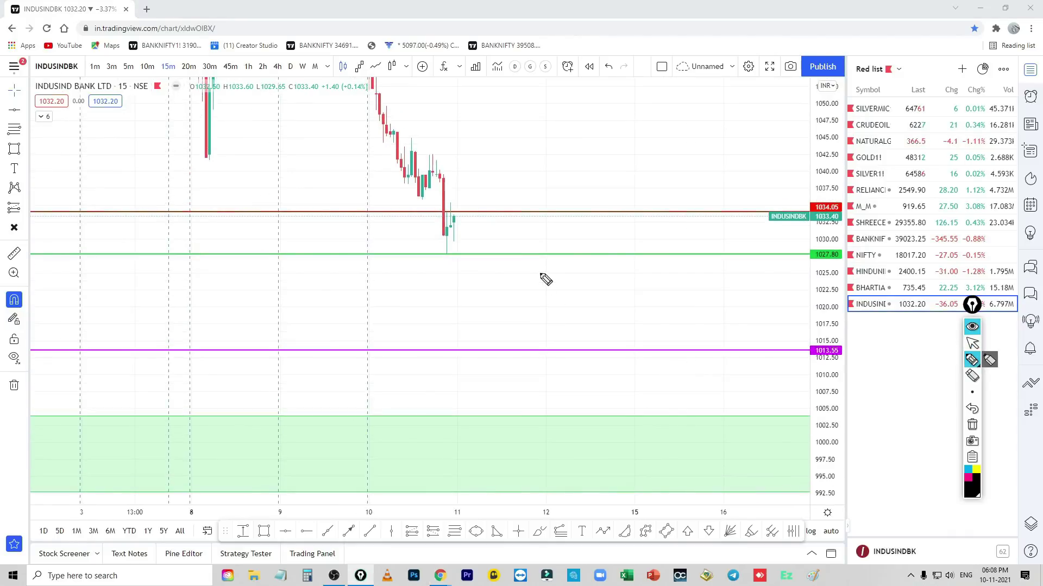
pyautogui.moveTo(539, 267); pyautogui.dragTo(554, 290)
pyautogui.moveTo(568, 267)
pyautogui.mouseDown()
pyautogui.moveTo(600, 278)
pyautogui.moveTo(623, 262)
pyautogui.mouseUp()
pyautogui.moveTo(607, 239)
pyautogui.mouseDown()
pyautogui.moveTo(624, 233)
pyautogui.moveTo(646, 278)
pyautogui.moveTo(657, 233)
pyautogui.mouseUp()
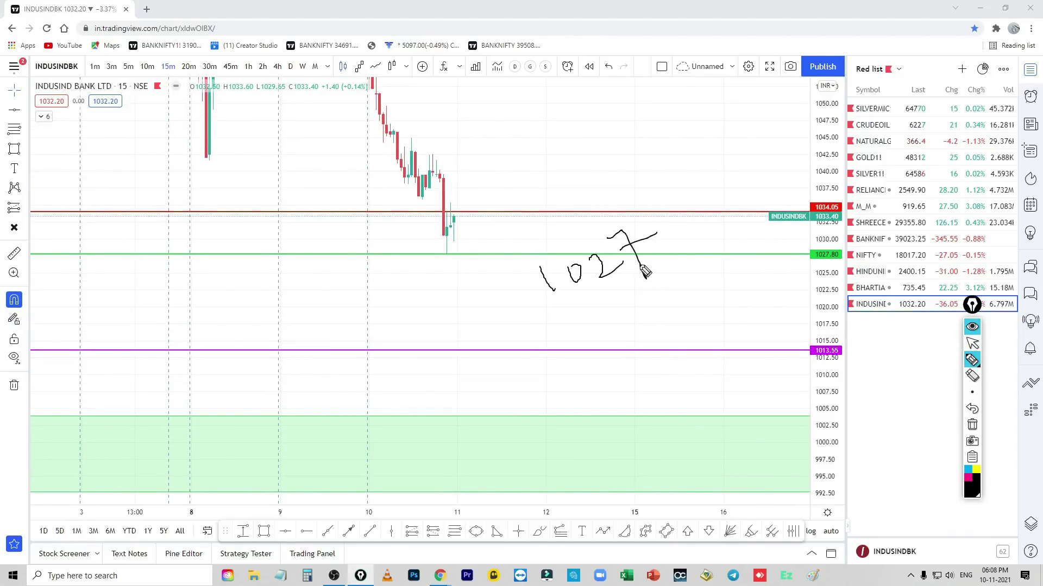
pyautogui.moveTo(381, 314); pyautogui.dragTo(398, 337)
pyautogui.moveTo(410, 310); pyautogui.dragTo(442, 319)
pyautogui.moveTo(439, 295); pyautogui.dragTo(455, 321)
pyautogui.click(475, 305)
pyautogui.moveTo(486, 287)
pyautogui.mouseDown()
pyautogui.moveTo(479, 307)
pyautogui.moveTo(496, 271)
pyautogui.mouseUp()
pyautogui.moveTo(397, 357); pyautogui.dragTo(650, 275)
# Handwrite 1034 above the red level on the INDUSINDBK chart, and clear the ink.
pyautogui.click(525, 179)
pyautogui.moveTo(537, 196); pyautogui.dragTo(542, 204)
pyautogui.moveTo(565, 175)
pyautogui.mouseDown()
pyautogui.moveTo(551, 187)
pyautogui.moveTo(566, 175)
pyautogui.mouseUp()
pyautogui.moveTo(563, 162)
pyautogui.mouseDown()
pyautogui.moveTo(581, 171)
pyautogui.moveTo(578, 191)
pyautogui.mouseUp()
pyautogui.moveTo(593, 159)
pyautogui.mouseDown()
pyautogui.moveTo(611, 154)
pyautogui.moveTo(630, 185)
pyautogui.mouseUp()
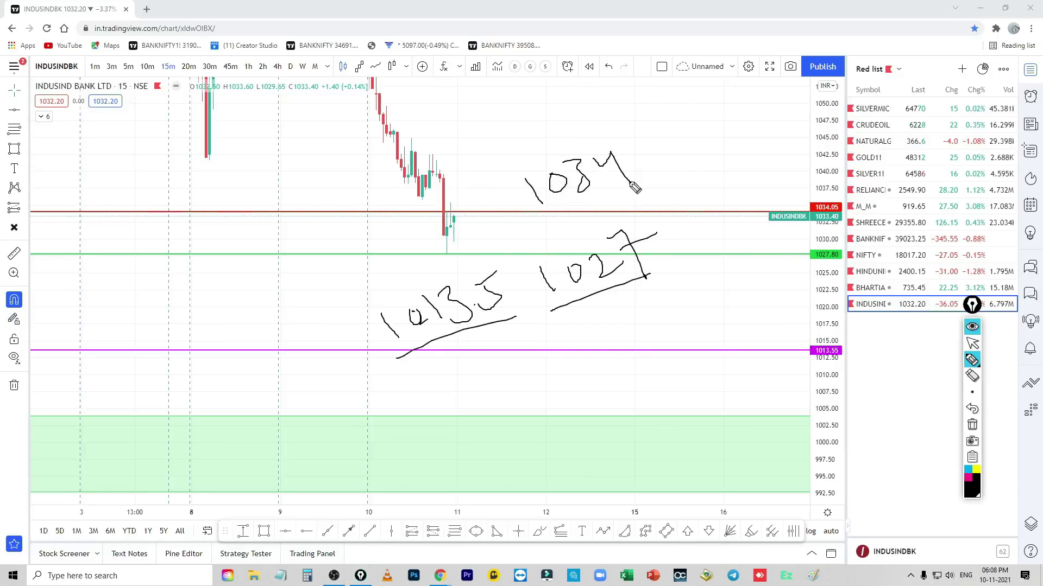
pyautogui.click(971, 424)
pyautogui.click(972, 343)
pyautogui.moveTo(722, 332); pyautogui.dragTo(713, 391)
pyautogui.moveTo(820, 269); pyautogui.dragTo(795, 385)
pyautogui.moveTo(669, 220); pyautogui.dragTo(661, 315)
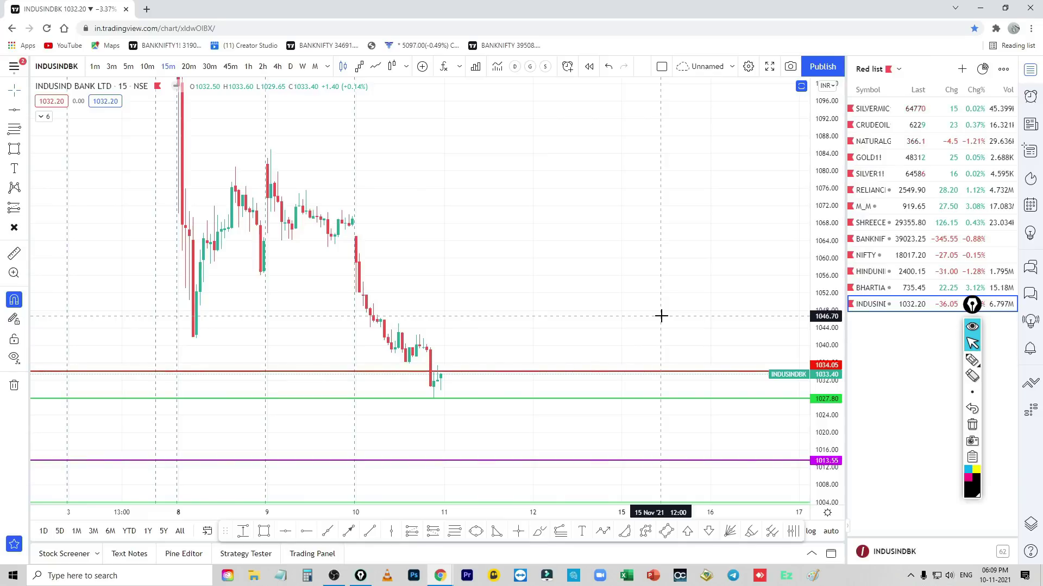
# Open the NIFTY chart, bracket the 8 November candles near 17980, and sketch a rising path with a pullback between about 17925 and 17885.
pyautogui.click(869, 255)
pyautogui.scroll(4, 512, 296)
pyautogui.moveTo(409, 311); pyautogui.dragTo(634, 341)
pyautogui.scroll(2, 676, 359)
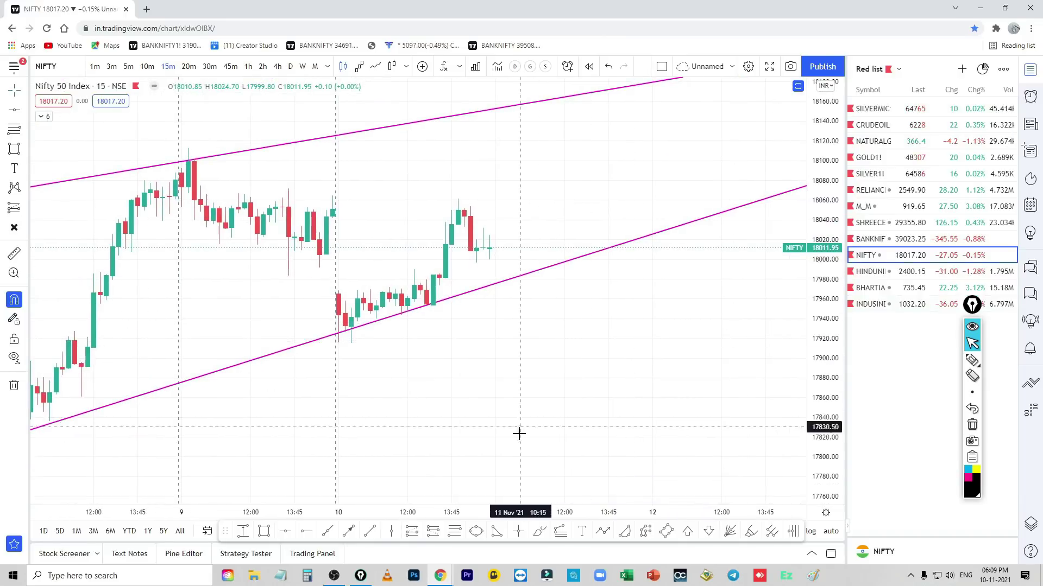
pyautogui.click(972, 359)
pyautogui.moveTo(93, 269)
pyautogui.mouseDown()
pyautogui.moveTo(108, 311)
pyautogui.moveTo(150, 275)
pyautogui.mouseUp()
pyautogui.moveTo(173, 454); pyautogui.dragTo(265, 228)
pyautogui.moveTo(190, 335); pyautogui.dragTo(266, 336)
pyautogui.moveTo(266, 337); pyautogui.dragTo(259, 347)
pyautogui.moveTo(193, 370); pyautogui.dragTo(254, 376)
# Sketch a level line at about 17980 through to the 10 November candles and handwrite its price, underlined, in the empty area.
pyautogui.moveTo(101, 278)
pyautogui.mouseDown()
pyautogui.moveTo(175, 274)
pyautogui.moveTo(279, 289)
pyautogui.moveTo(483, 280)
pyautogui.mouseUp()
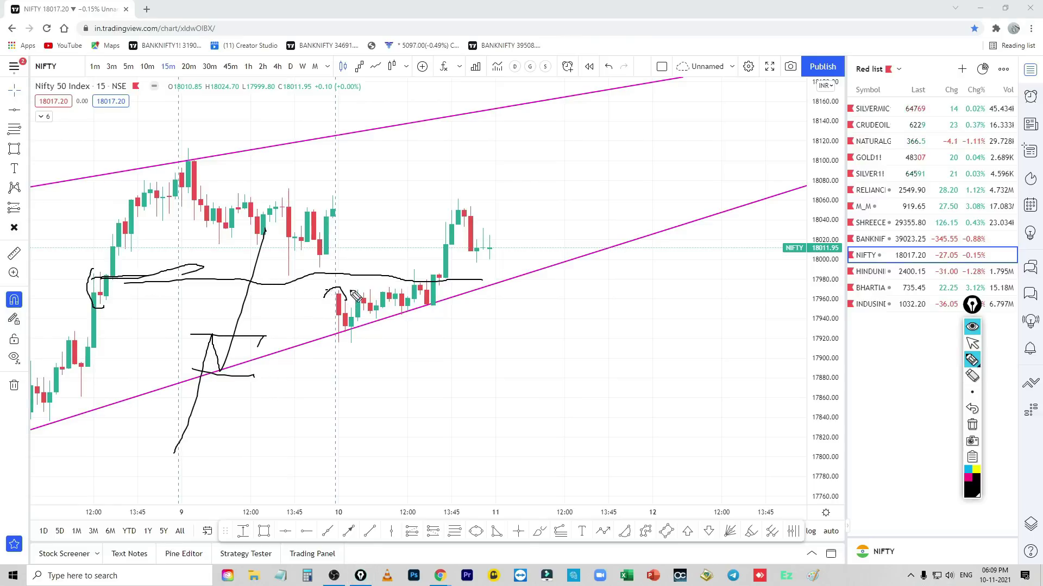
pyautogui.moveTo(348, 297); pyautogui.dragTo(481, 280)
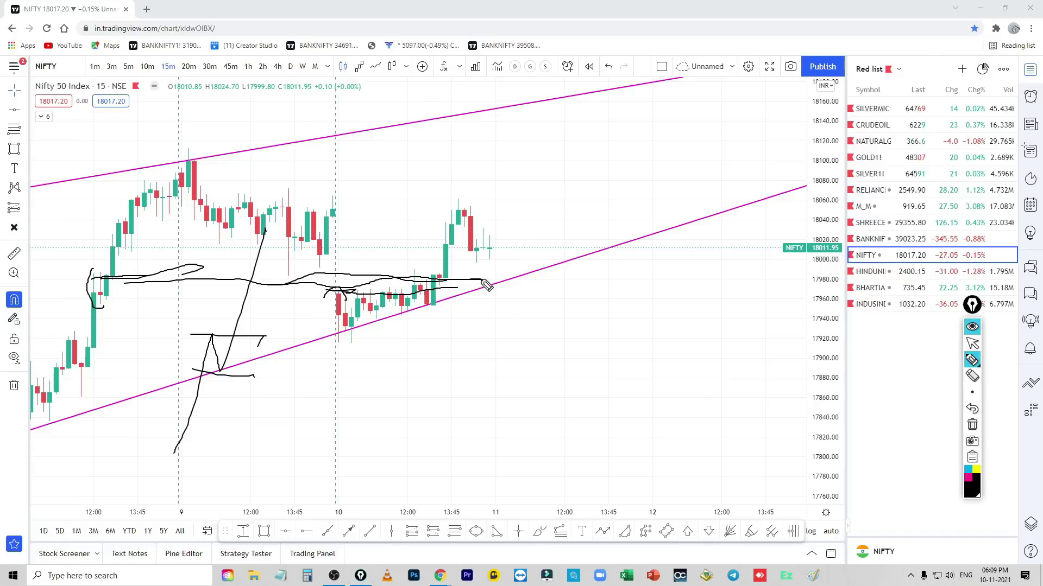
pyautogui.moveTo(484, 342)
pyautogui.mouseDown()
pyautogui.moveTo(501, 381)
pyautogui.moveTo(534, 380)
pyautogui.moveTo(570, 349)
pyautogui.moveTo(569, 375)
pyautogui.mouseUp()
pyautogui.moveTo(576, 338)
pyautogui.mouseDown()
pyautogui.moveTo(619, 327)
pyautogui.moveTo(622, 342)
pyautogui.mouseUp()
pyautogui.moveTo(613, 357)
pyautogui.mouseDown()
pyautogui.moveTo(639, 326)
pyautogui.moveTo(706, 304)
pyautogui.mouseUp()
pyautogui.moveTo(471, 406); pyautogui.dragTo(755, 351)
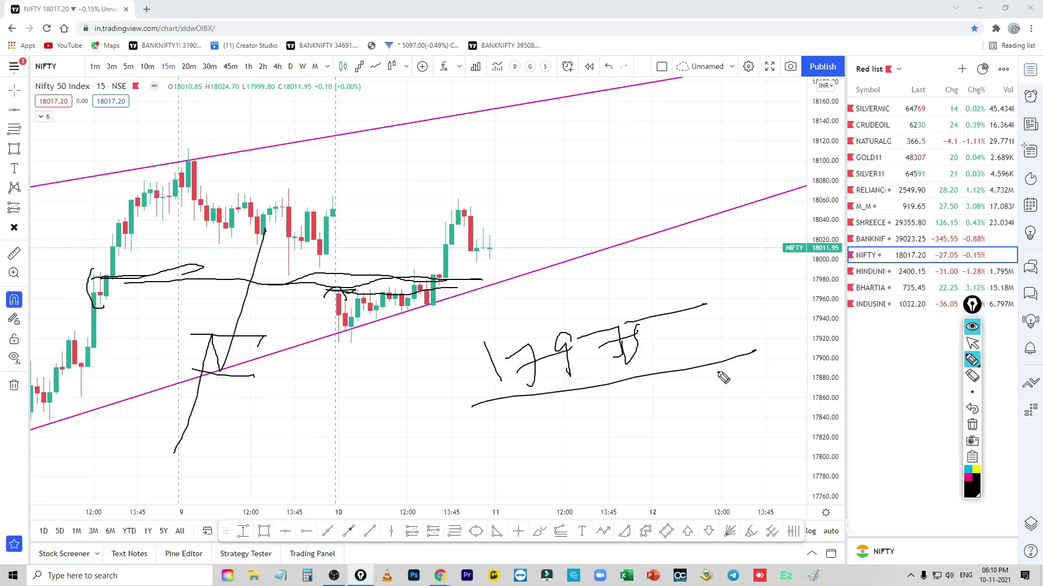
# Retrace the level line, circle the 10 November breakout candles above it, and clear the ink.
pyautogui.moveTo(322, 287)
pyautogui.mouseDown()
pyautogui.moveTo(494, 281)
pyautogui.moveTo(443, 202)
pyautogui.moveTo(462, 256)
pyautogui.moveTo(451, 278)
pyautogui.mouseUp()
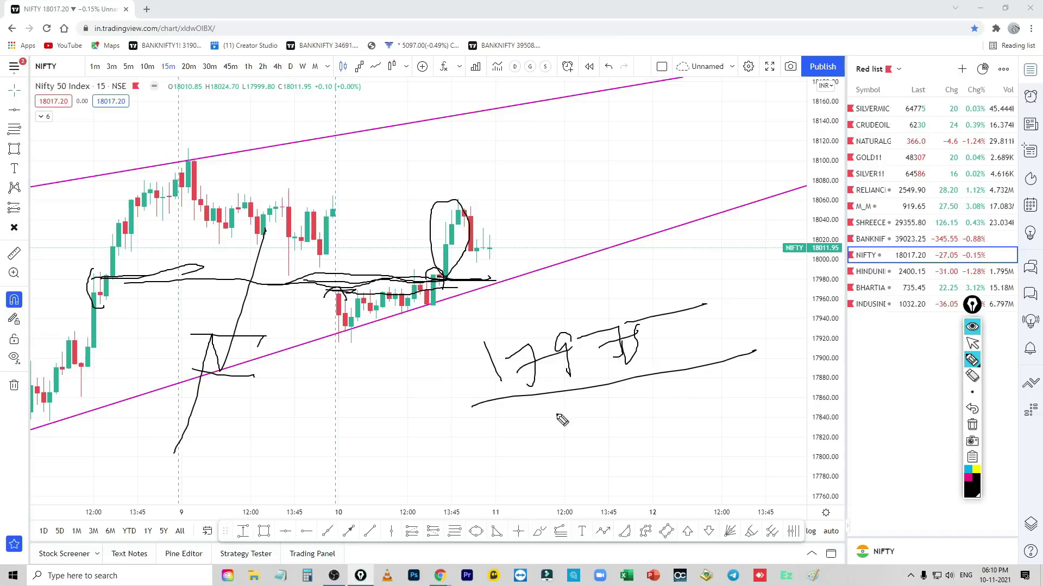
pyautogui.click(972, 425)
pyautogui.click(972, 343)
# Open the BANKNIFTY chart and sketch level lines at about 39050 and 39215, with loops marking breakouts above each.
pyautogui.click(865, 241)
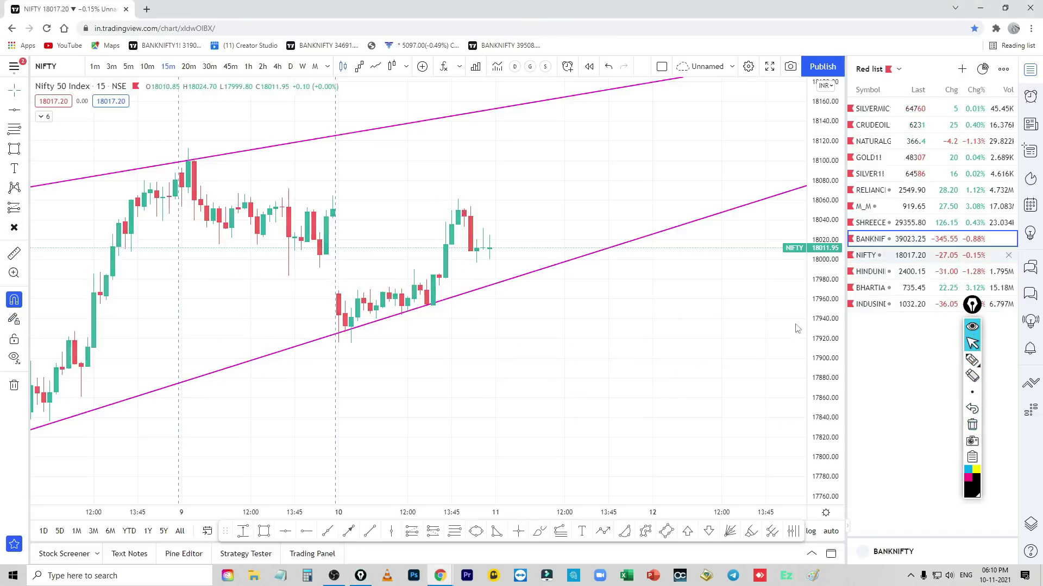
pyautogui.moveTo(737, 318); pyautogui.dragTo(753, 259)
pyautogui.click(972, 359)
pyautogui.moveTo(360, 317); pyautogui.dragTo(369, 318)
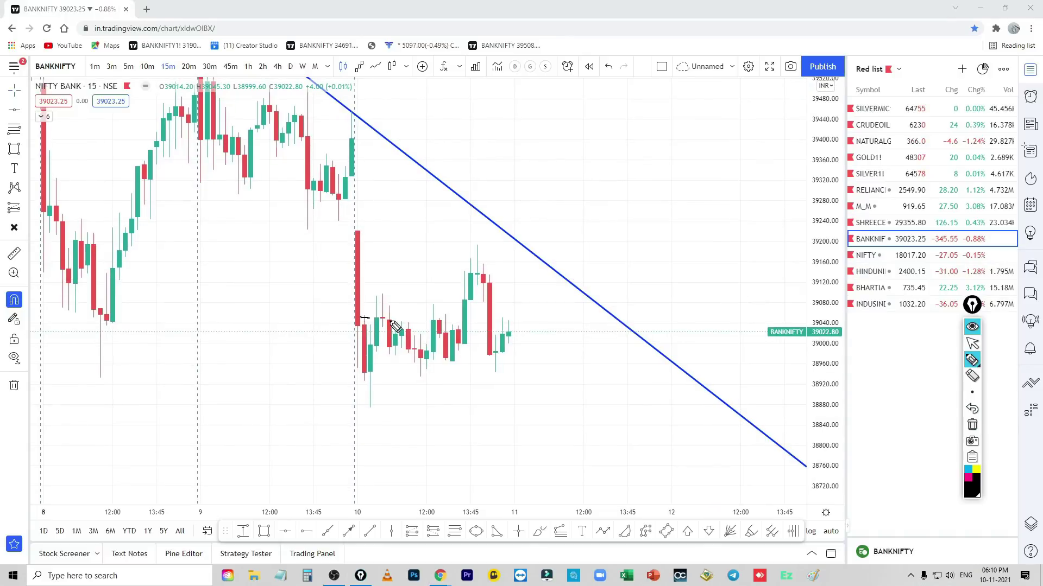
pyautogui.moveTo(105, 317)
pyautogui.mouseDown()
pyautogui.moveTo(426, 323)
pyautogui.moveTo(482, 277)
pyautogui.moveTo(475, 313)
pyautogui.mouseUp()
pyautogui.moveTo(348, 235)
pyautogui.mouseDown()
pyautogui.moveTo(497, 224)
pyautogui.moveTo(515, 121)
pyautogui.moveTo(511, 239)
pyautogui.mouseUp()
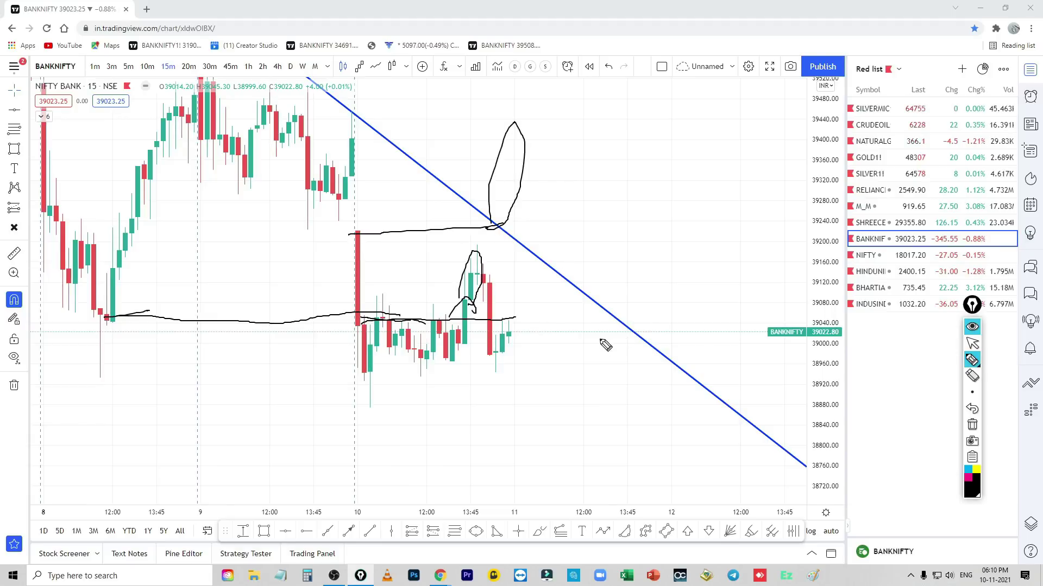
# Clear the ink and zoom the BANKNIFTY chart out to show the sessions since 3 November.
pyautogui.click(972, 424)
pyautogui.click(972, 343)
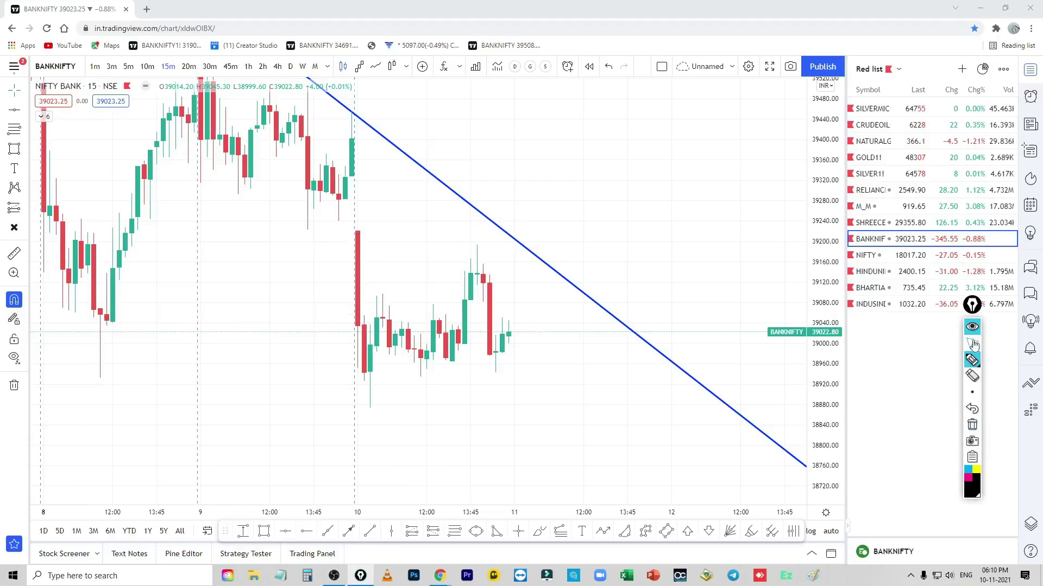
pyautogui.scroll(-5, 576, 416)
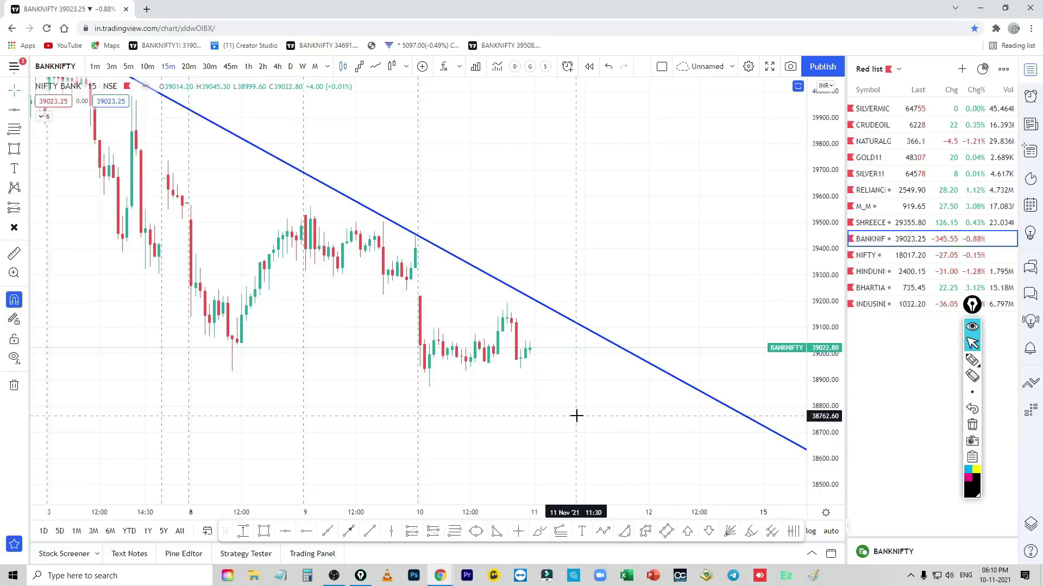